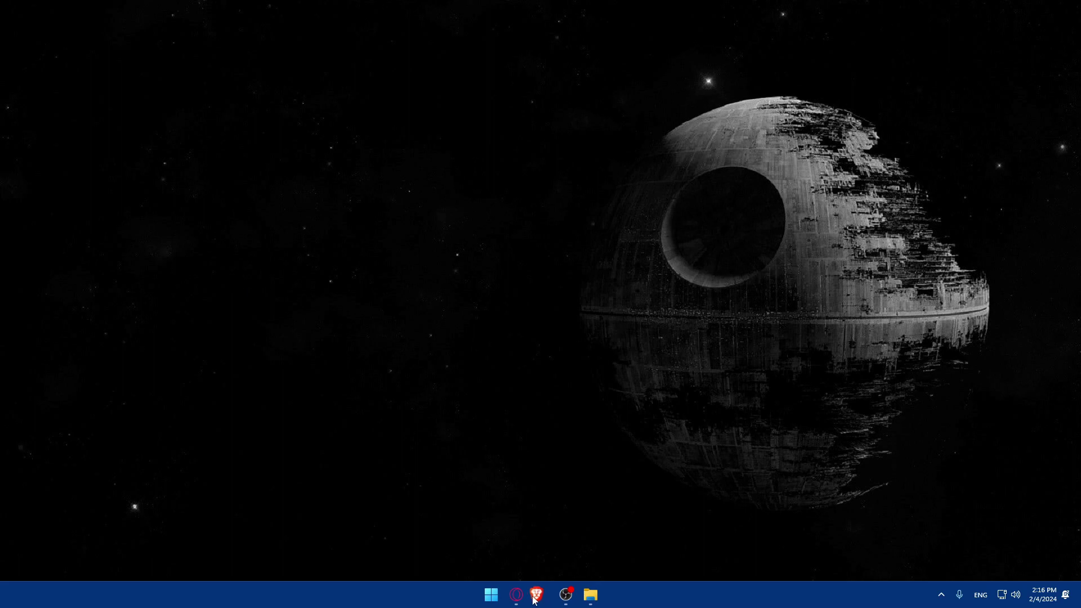
- Bring the Brave browser back to the front, full-screen
click(590, 595)
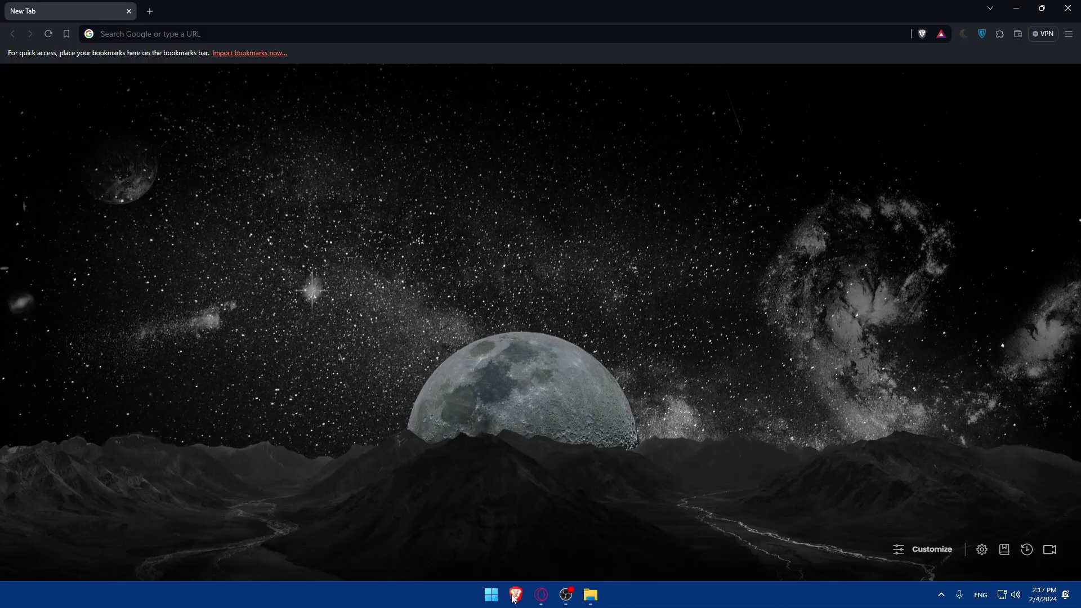
click(590, 594)
key(alt+Tab)
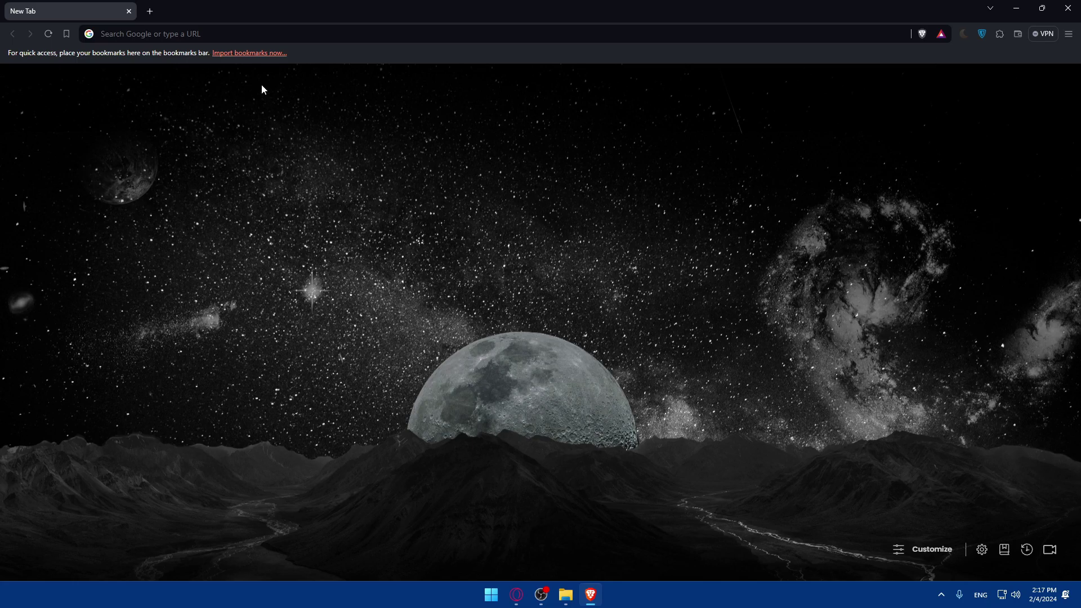
- Search Google for 'best sharepoints sites to use'
click(201, 37)
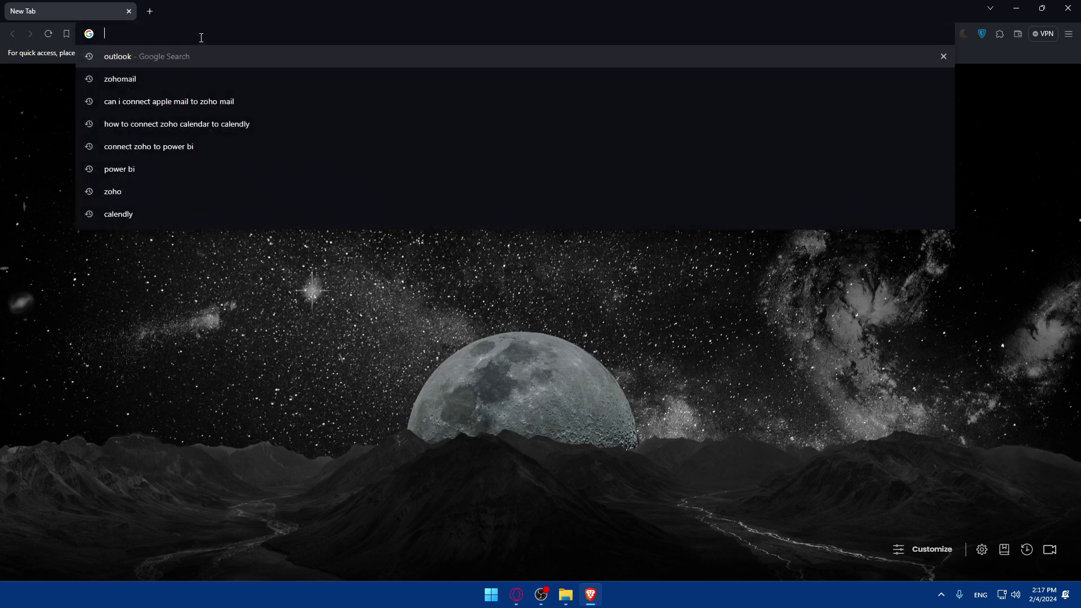
text(sharepoints)
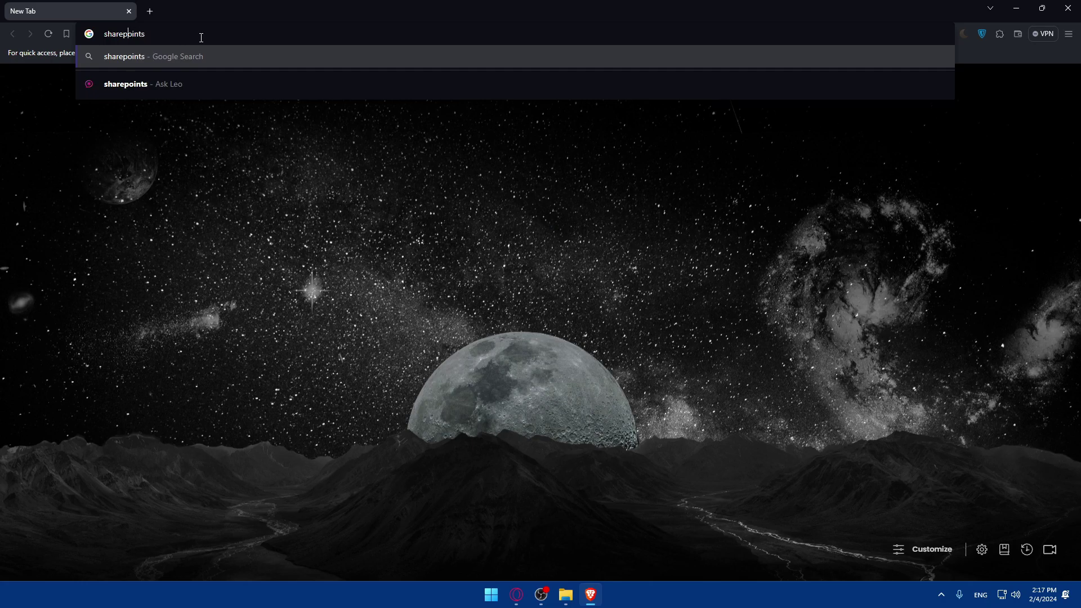
text(best )
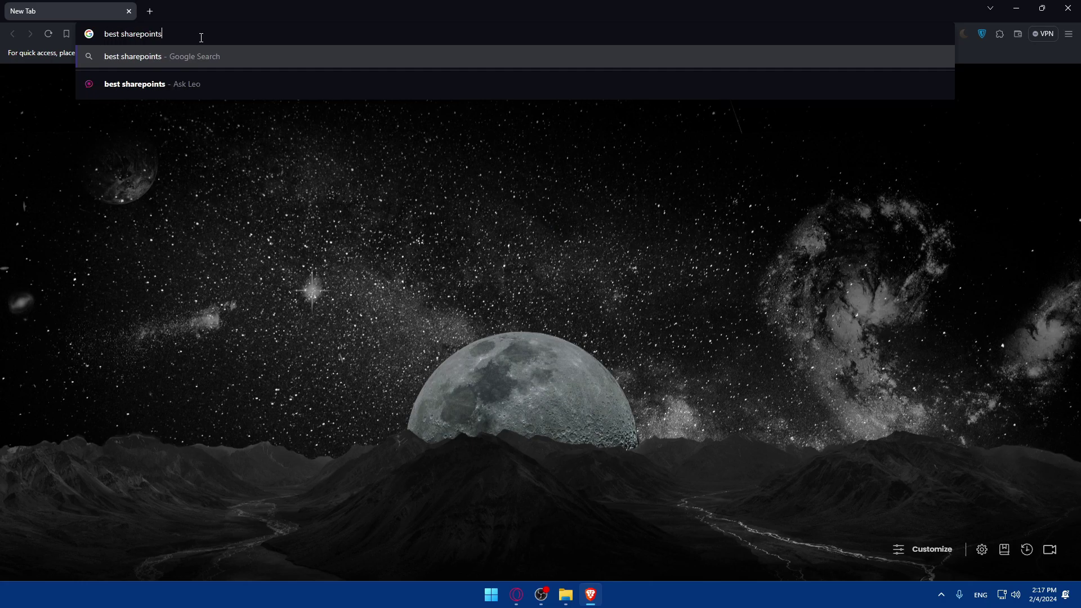
text( sites to)
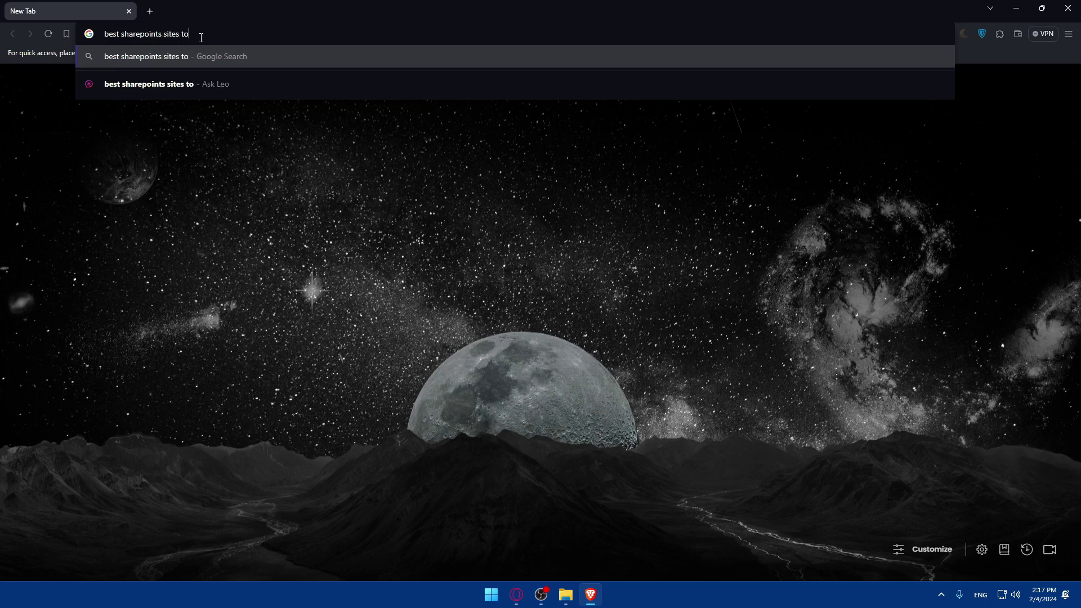
text( use)
key(Return)
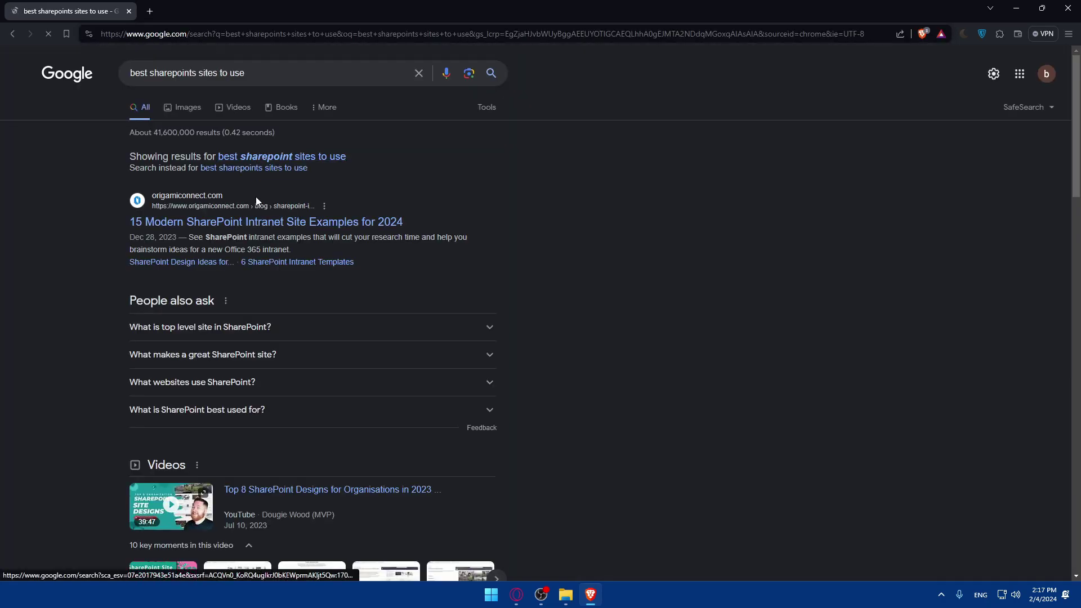
- Open the Origami Connect article on 15 modern SharePoint intranet examples and scroll through it
click(160, 226)
scroll(453, 251, down, 10)
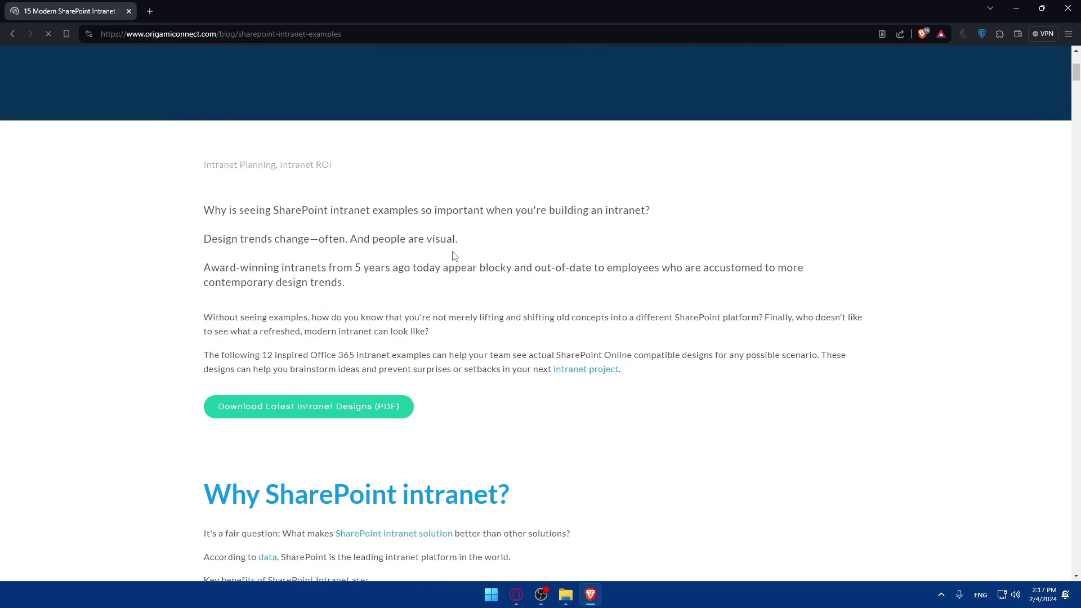
scroll(453, 256, up, 2)
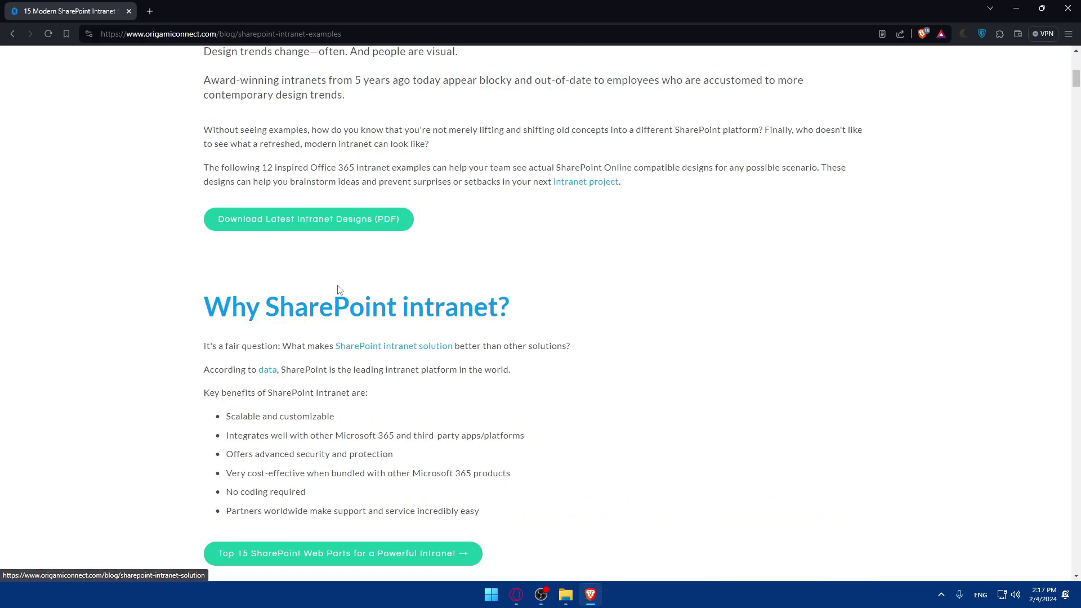
scroll(454, 297, up, 5)
scroll(452, 298, down, 15)
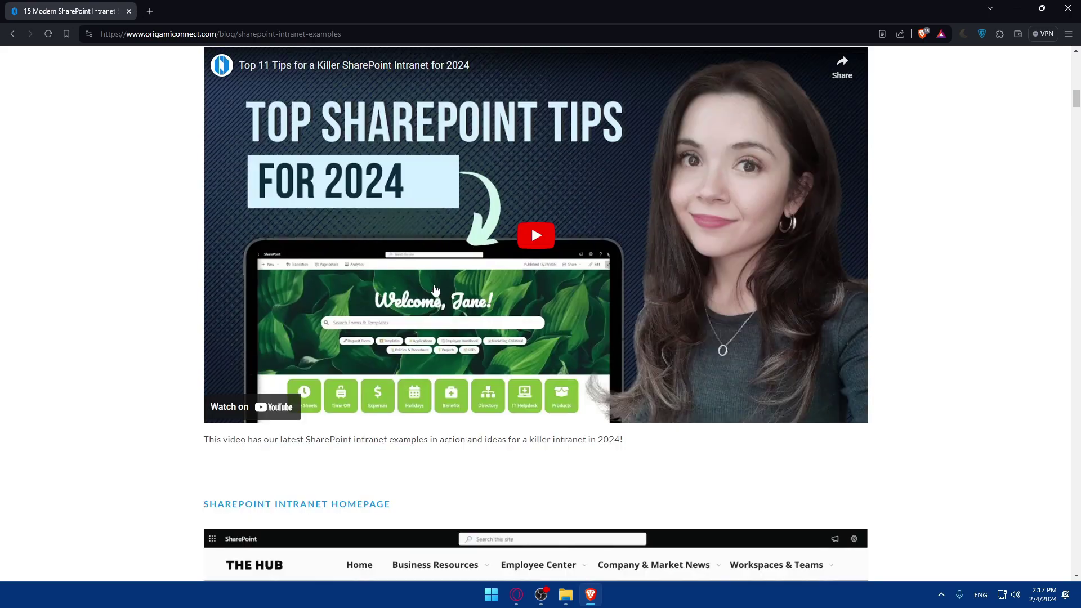
scroll(470, 263, down, 18)
scroll(471, 262, down, 18)
scroll(472, 264, up, 7)
scroll(472, 264, up, 20)
scroll(472, 264, up, 2)
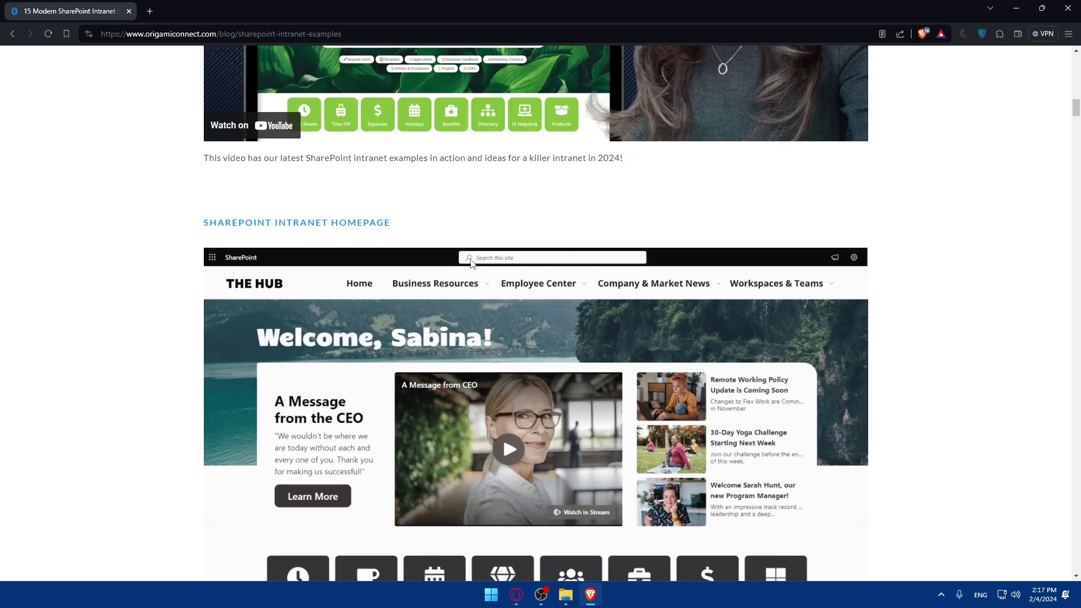
scroll(471, 261, down, 20)
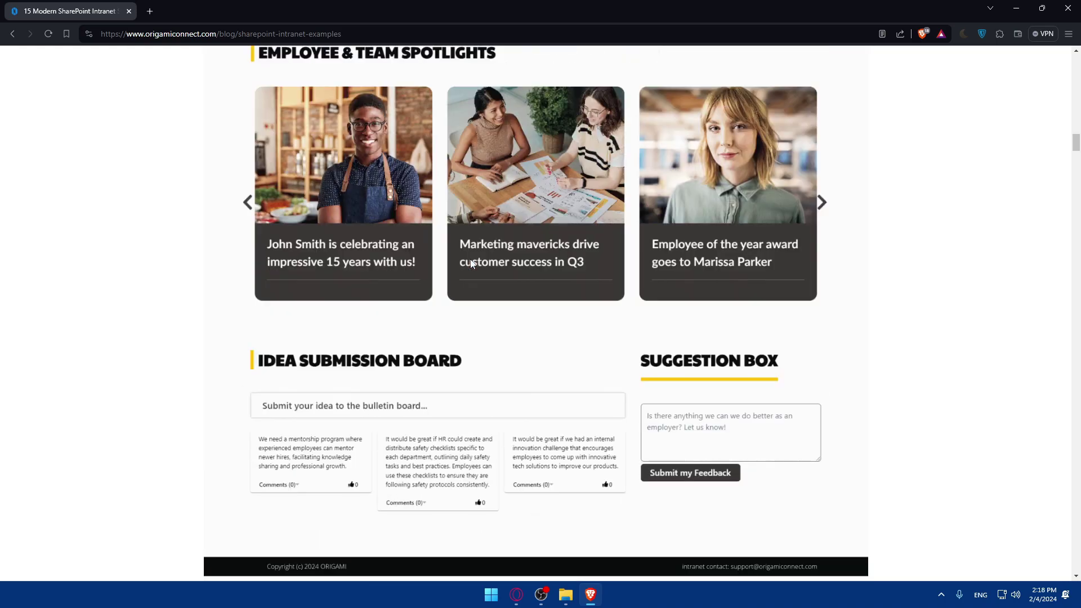
scroll(472, 264, down, 3)
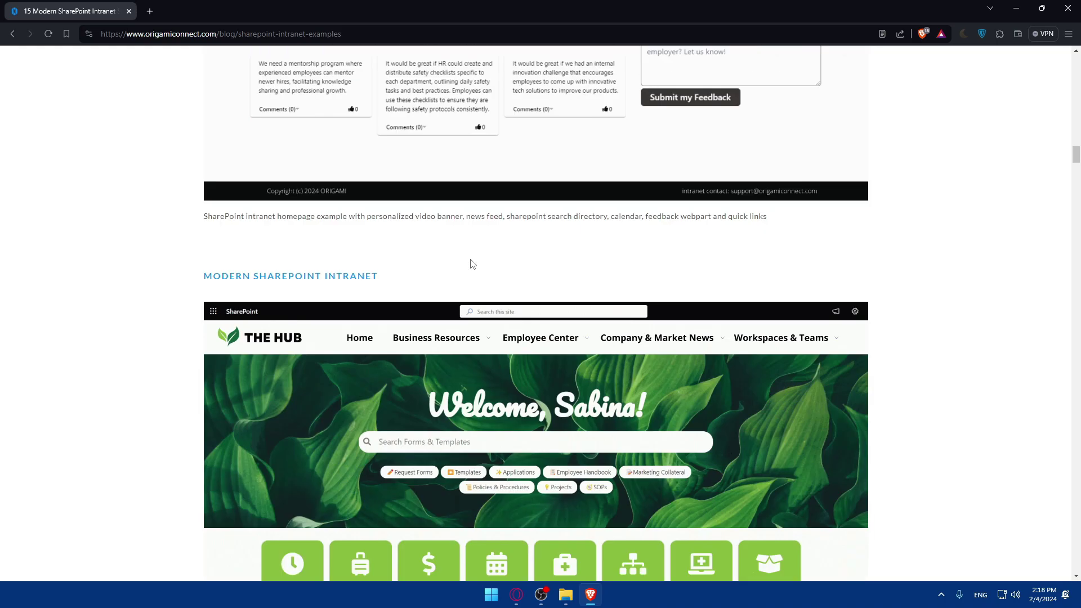
scroll(472, 264, down, 20)
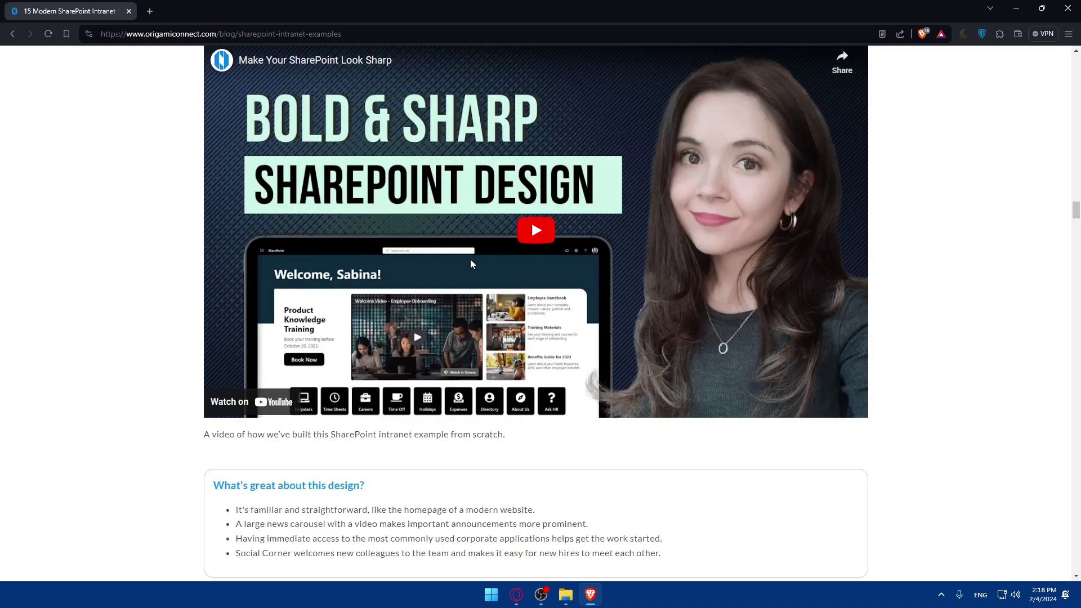
scroll(472, 264, down, 20)
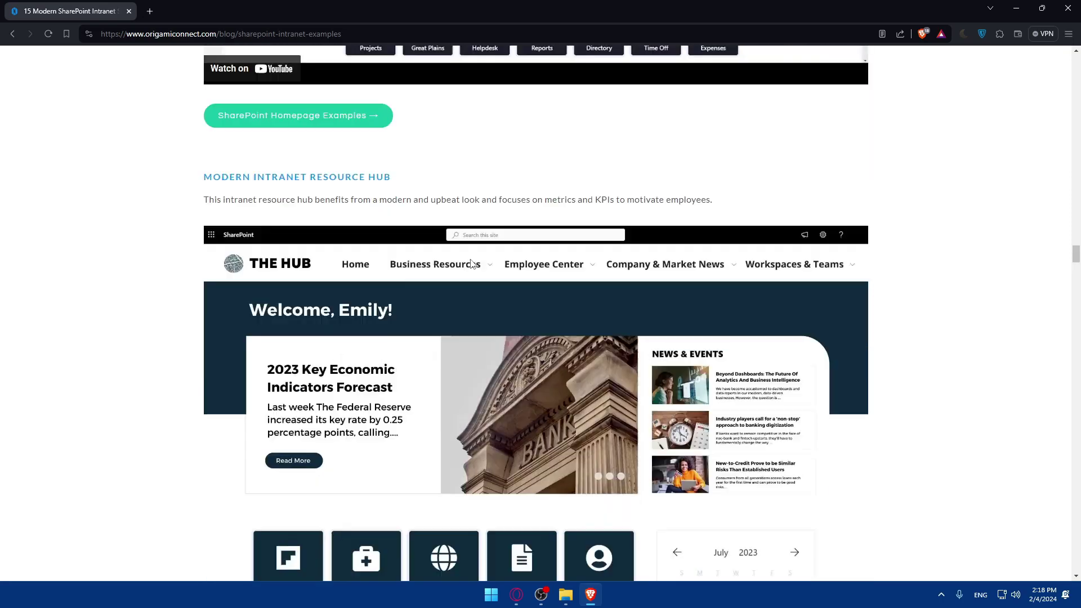
scroll(471, 264, down, 9)
scroll(472, 264, down, 11)
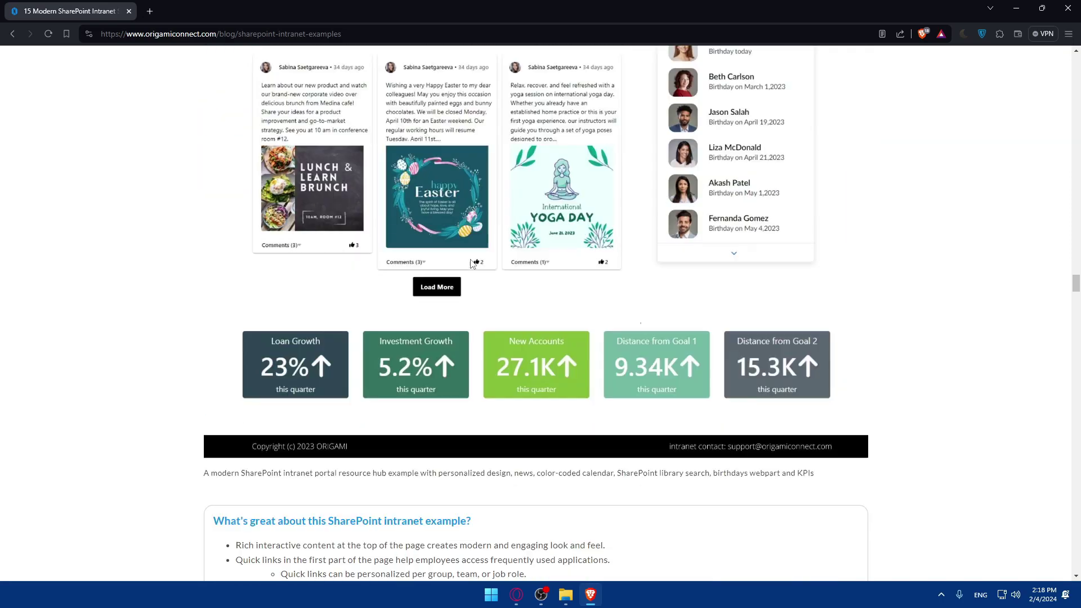
scroll(281, 135, up, 15)
- Go to sharepoint.com, then return to the intranet examples article
click(200, 36)
text(share)
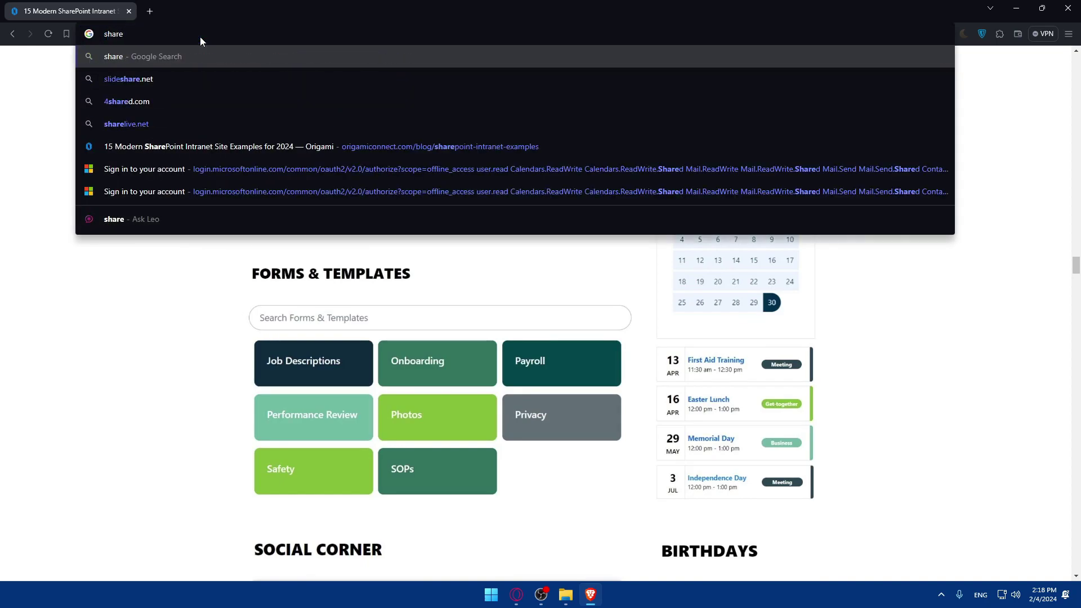
text(point)
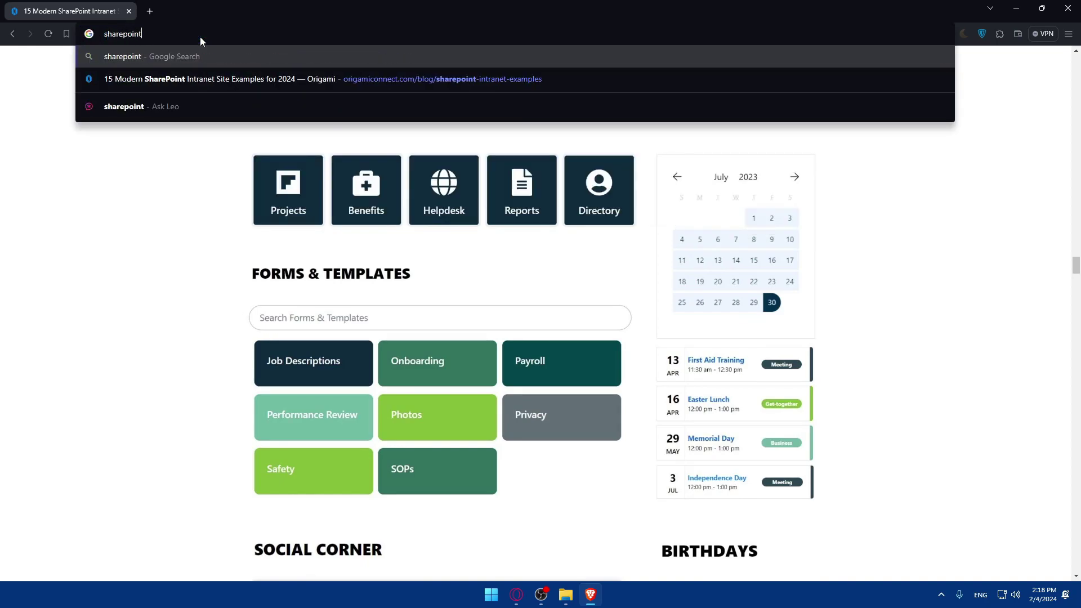
text(.com)
key(Return)
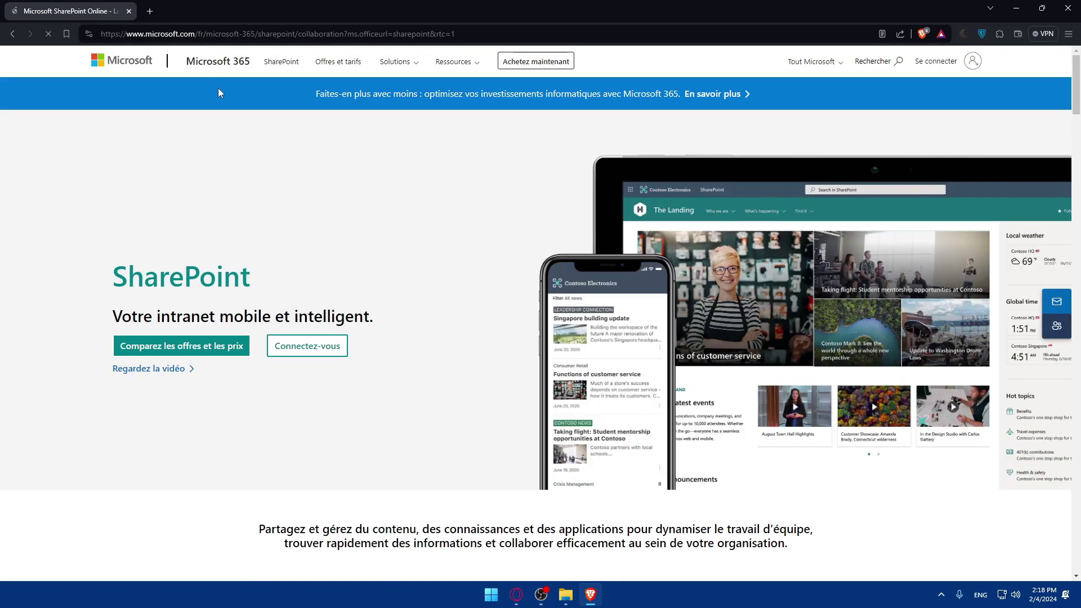
key(alt+Left)
- Search Google for 'sharepoint'
click(175, 35)
text(share pom)
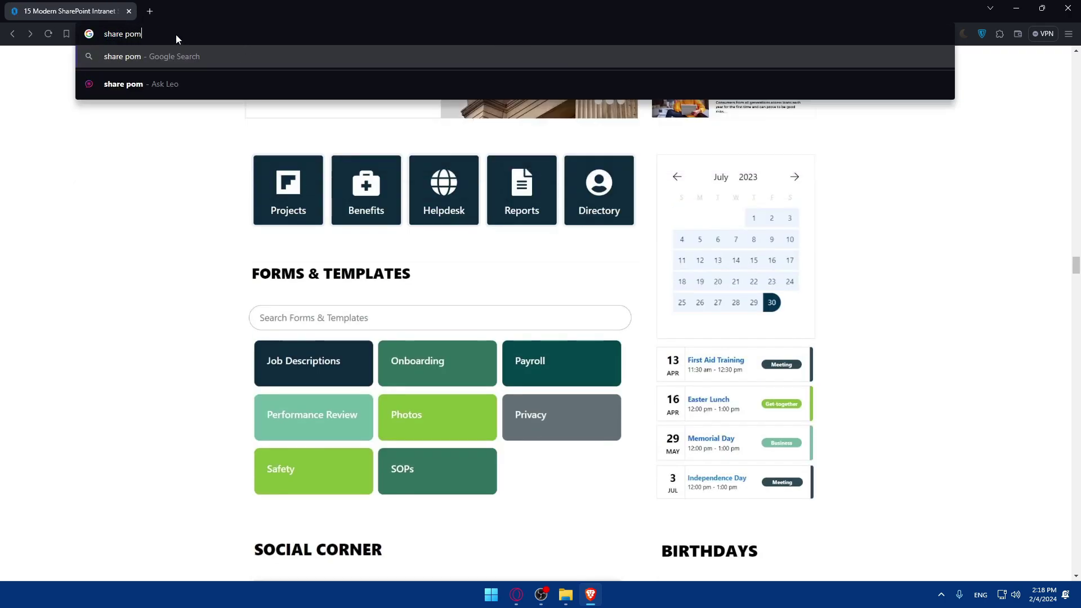
key(BackSpace)
text(int)
key(Return)
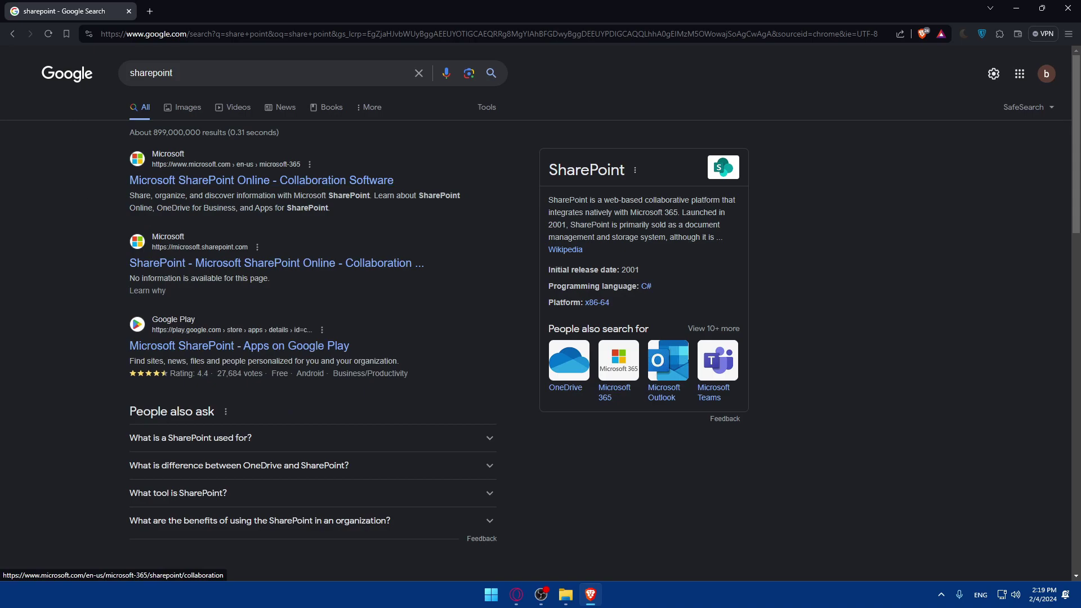
- Open the Microsoft SharePoint Online result and close the Access Denied tab
click(307, 182)
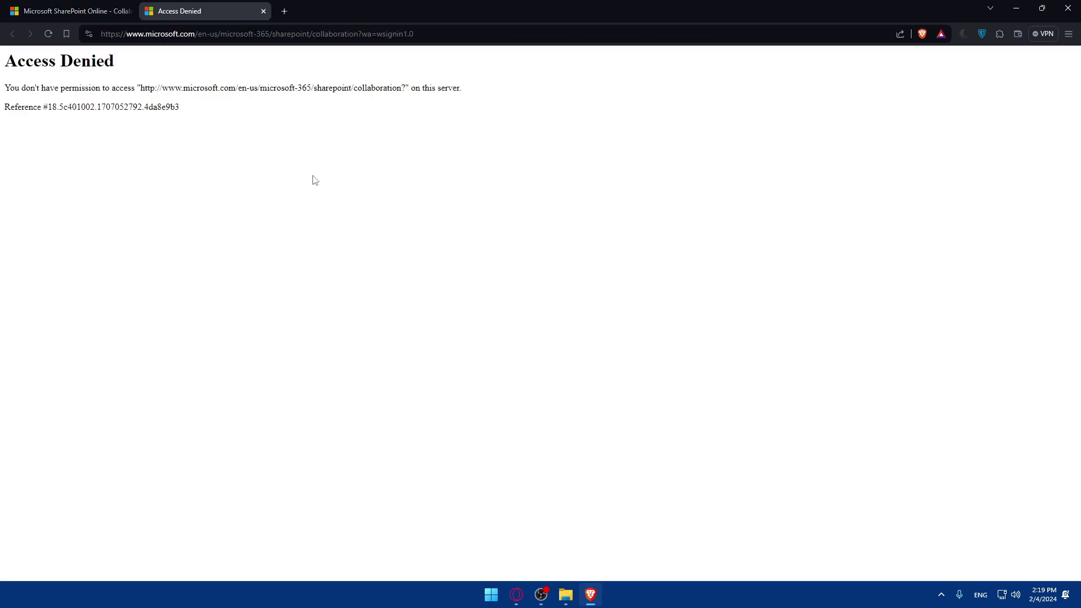
click(263, 12)
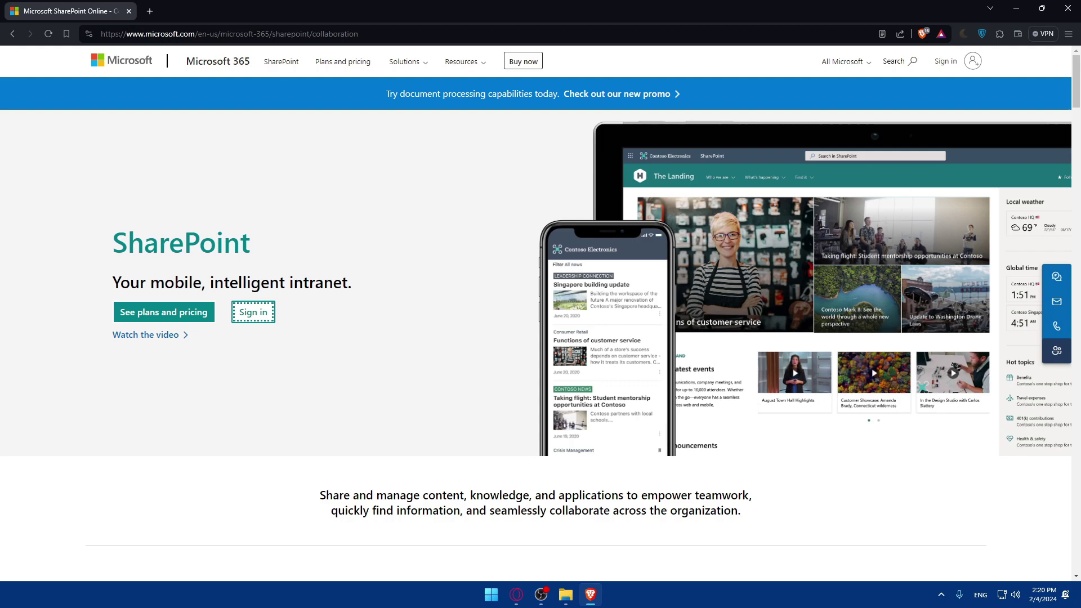
- Open File Explorer, shift it right, and show the OneDrive - Personal folder contents
click(565, 594)
drag(364, 135, 422, 137)
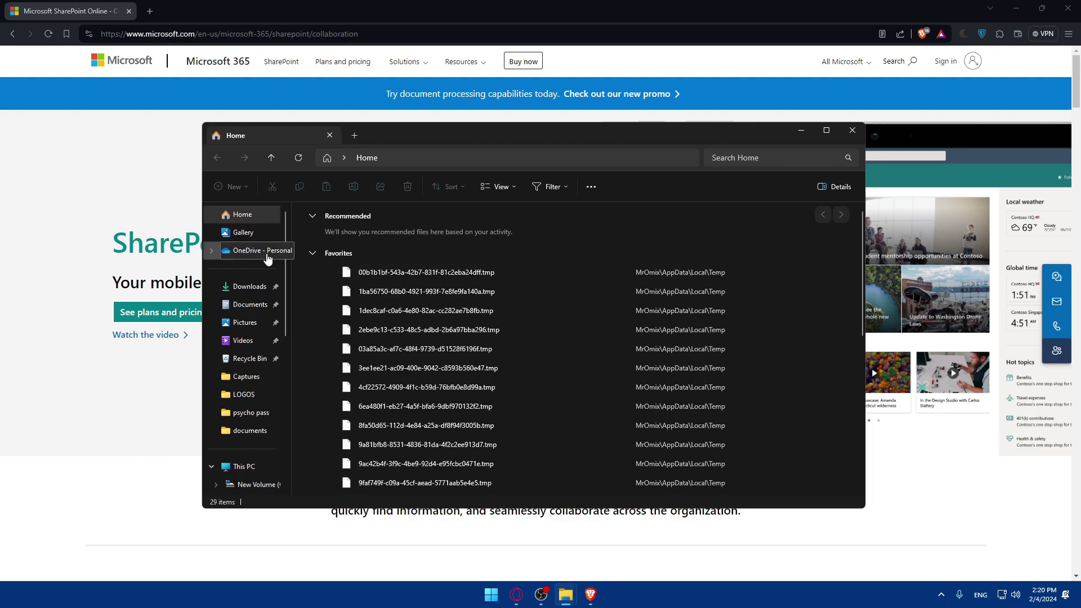
click(209, 250)
click(240, 255)
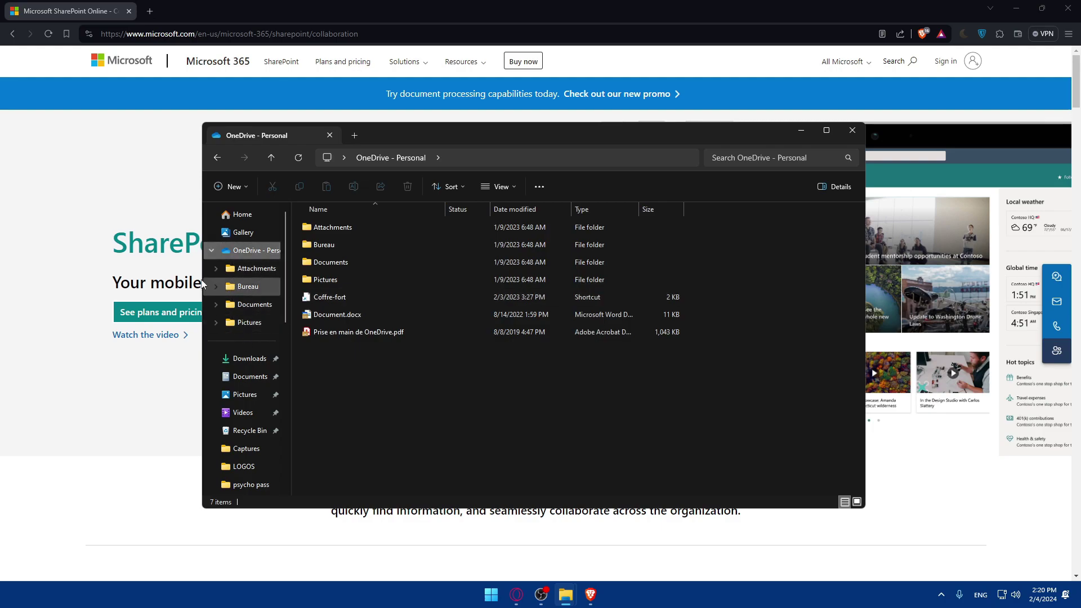
- Open SharePoint from Windows Search, then close the Edge window so Brave's SharePoint page shows
click(171, 163)
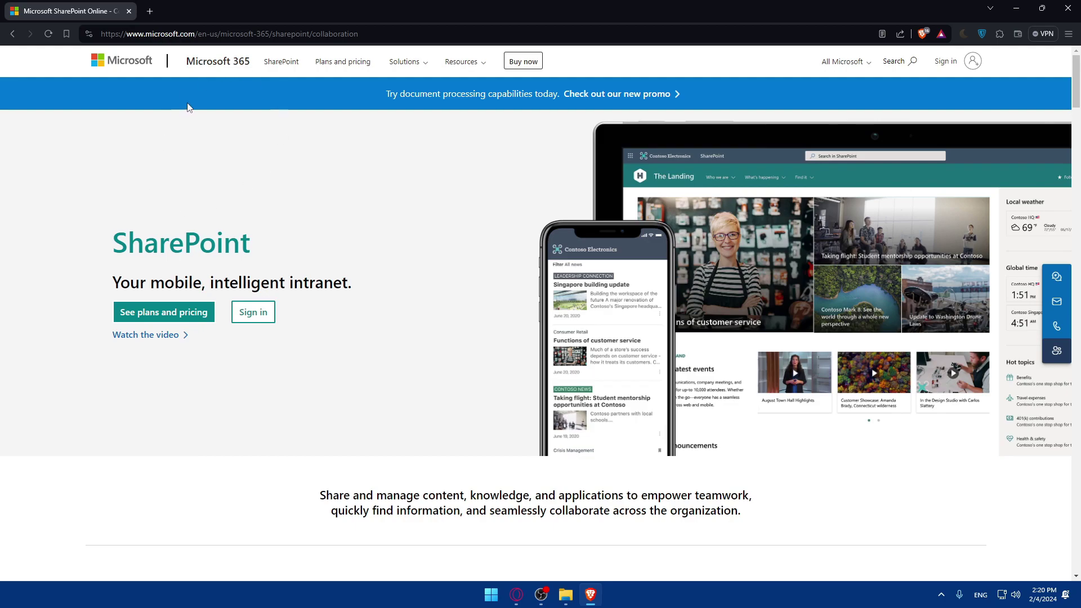
key(super)
text(shar)
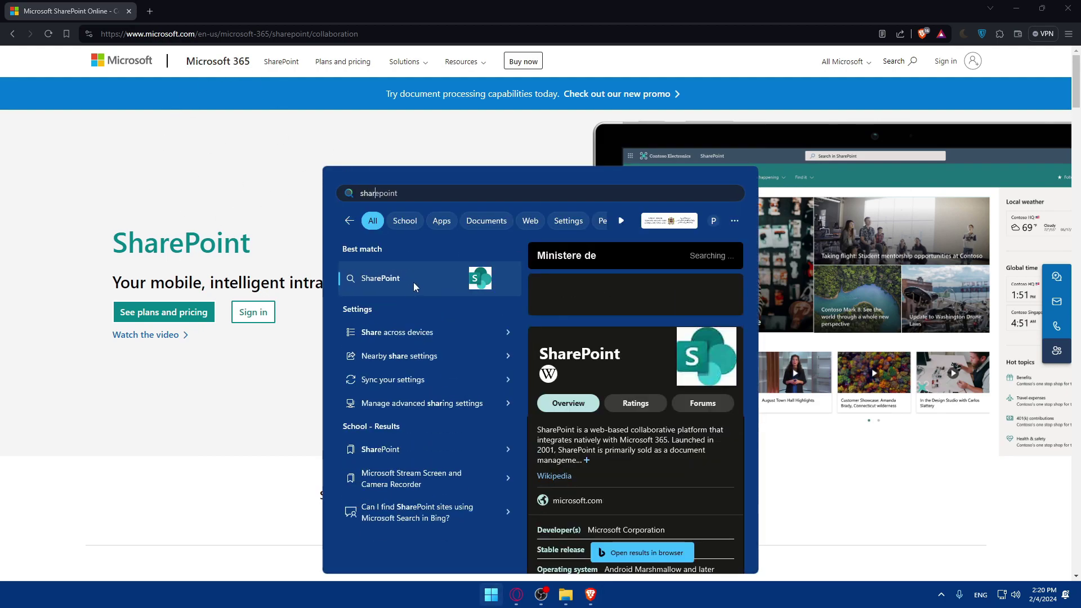
text(epoiun)
key(BackSpace)
key(BackSpace)
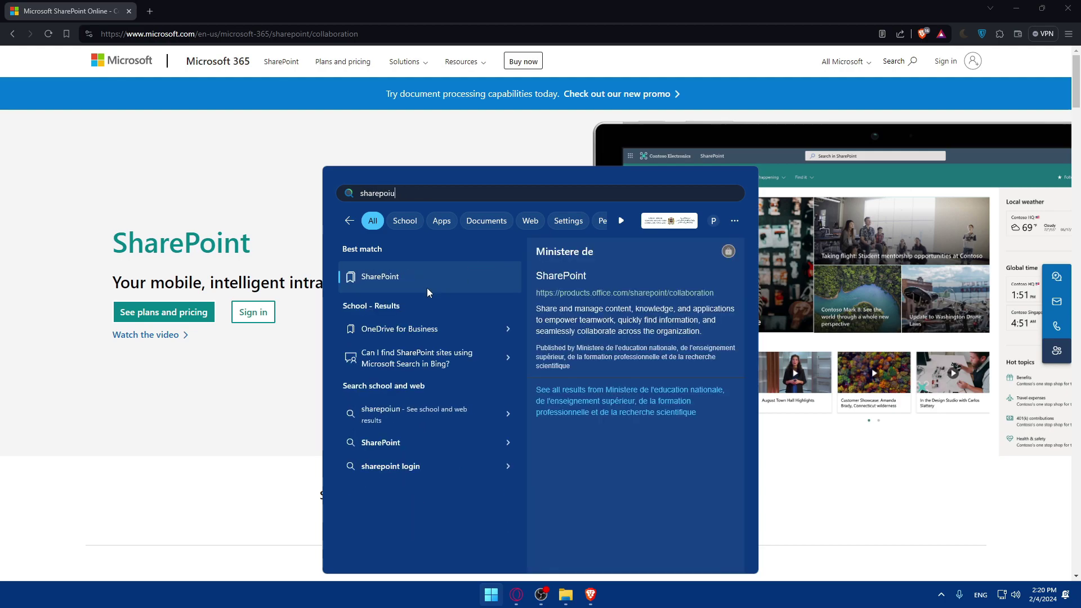
text(nt)
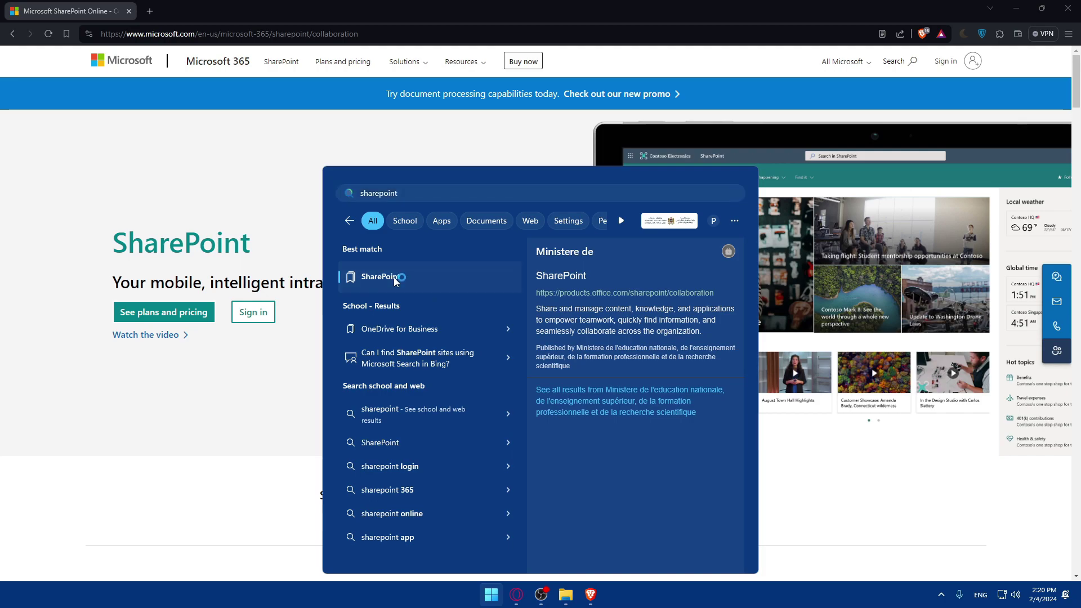
key(Escape)
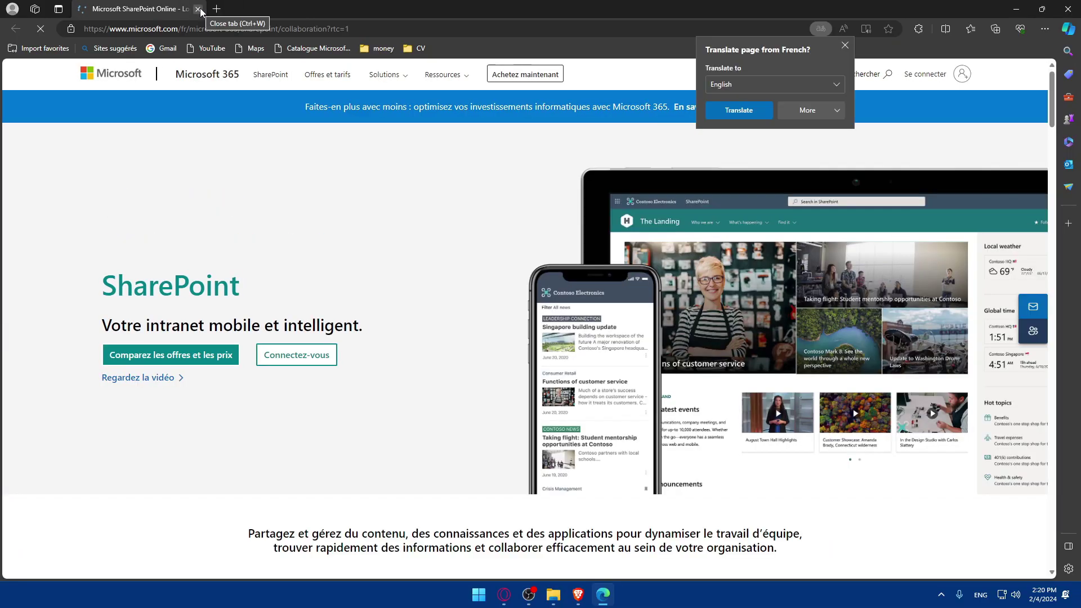
click(198, 9)
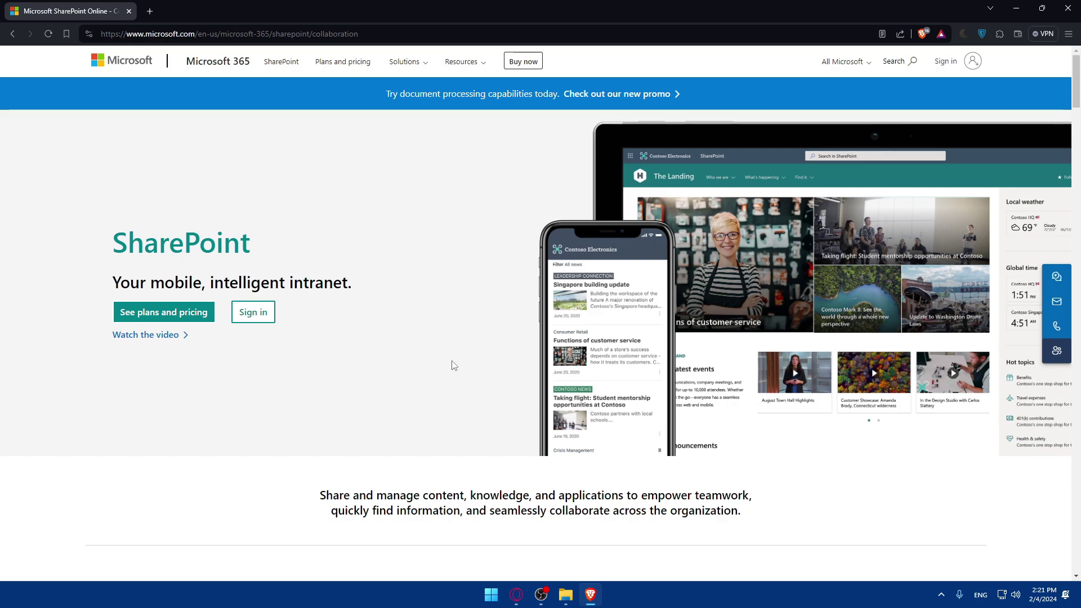
- Open File Explorer and launch Map network drive from This PC's context menu
key(super+e)
drag(449, 159, 517, 142)
scroll(341, 304, down, 5)
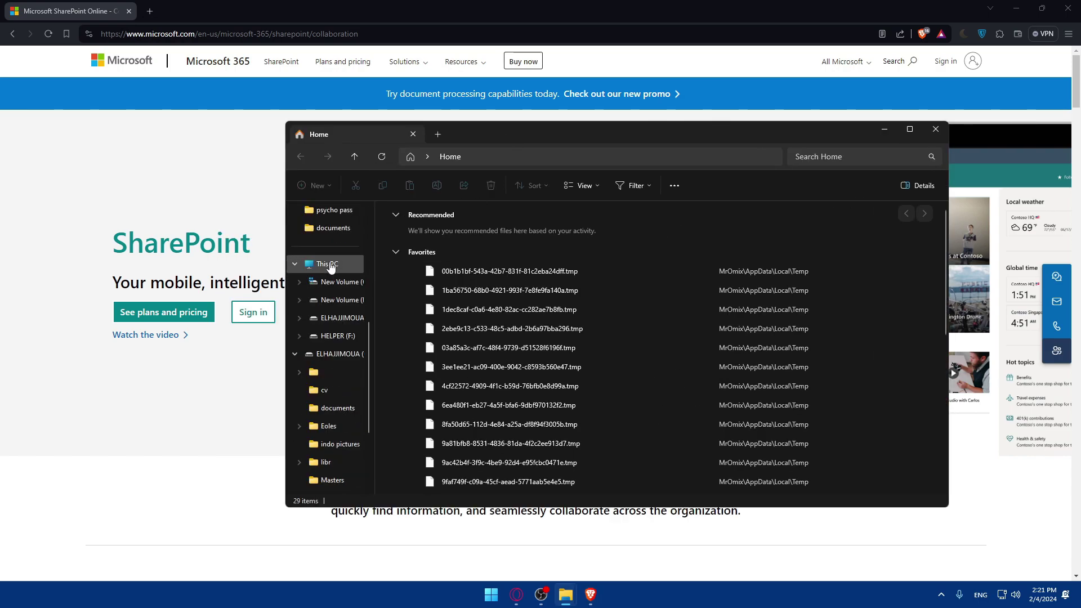
right_click(331, 267)
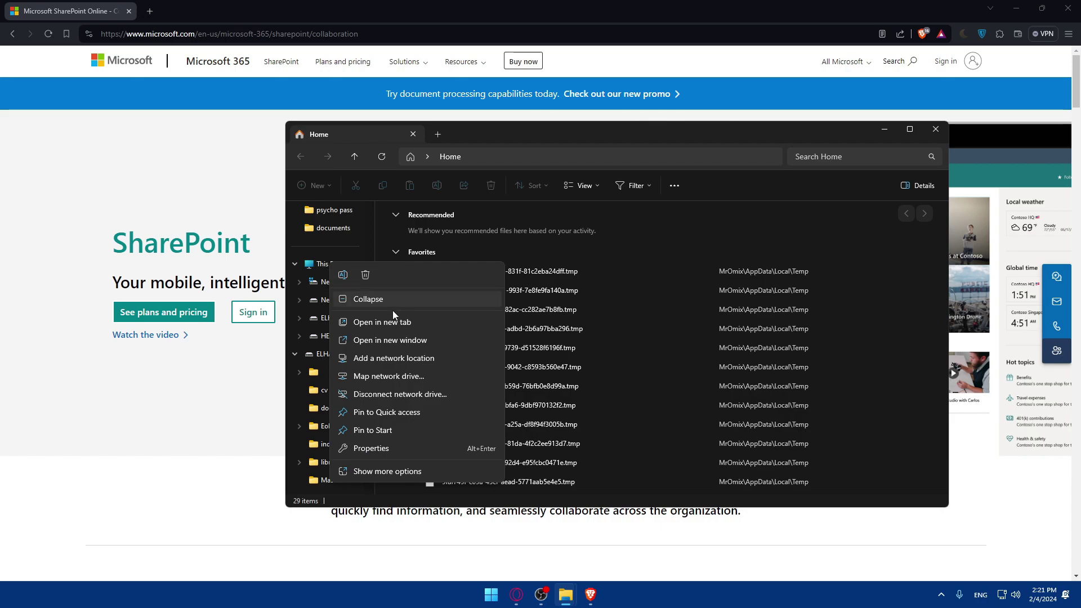
click(396, 377)
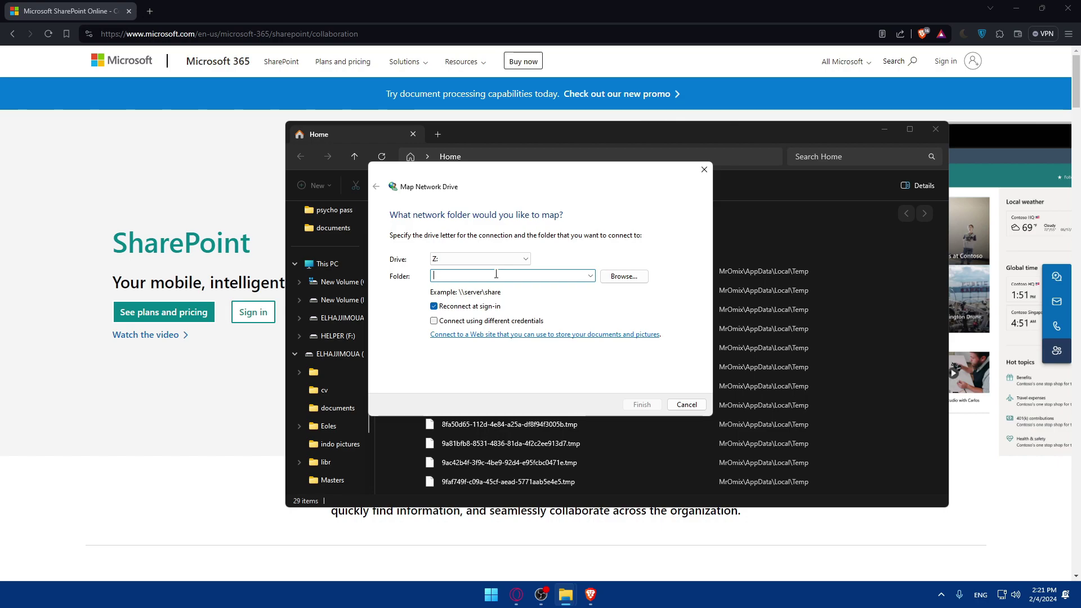
click(467, 259)
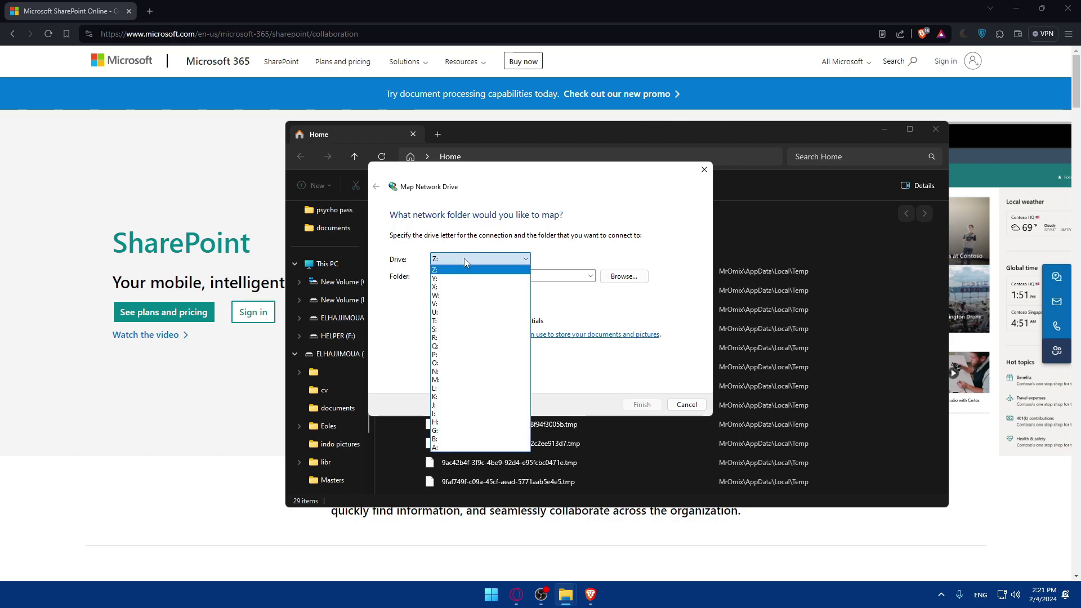
click(477, 260)
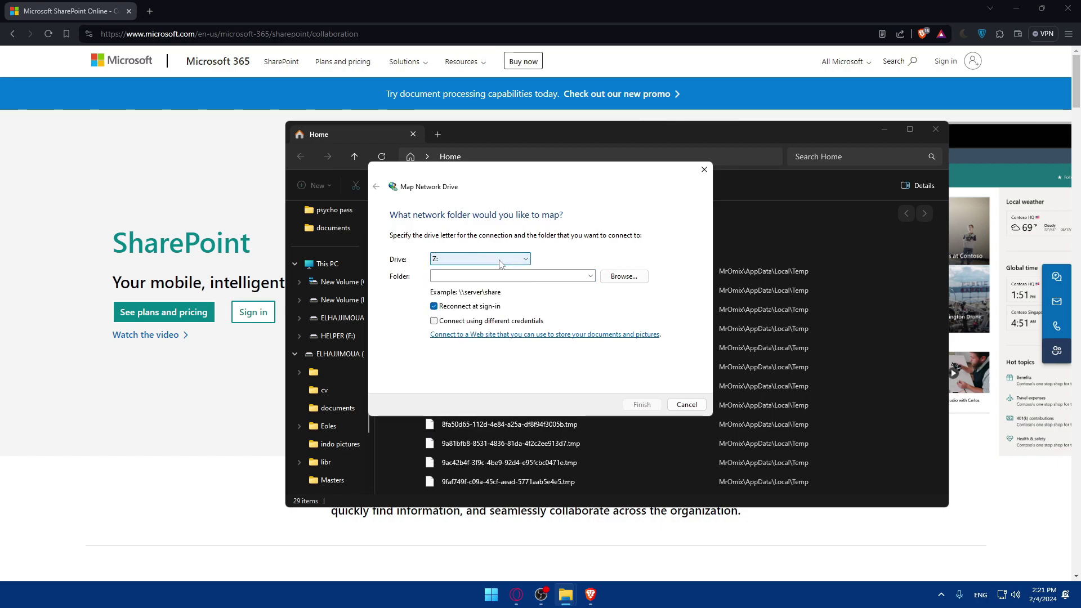
double_click(495, 262)
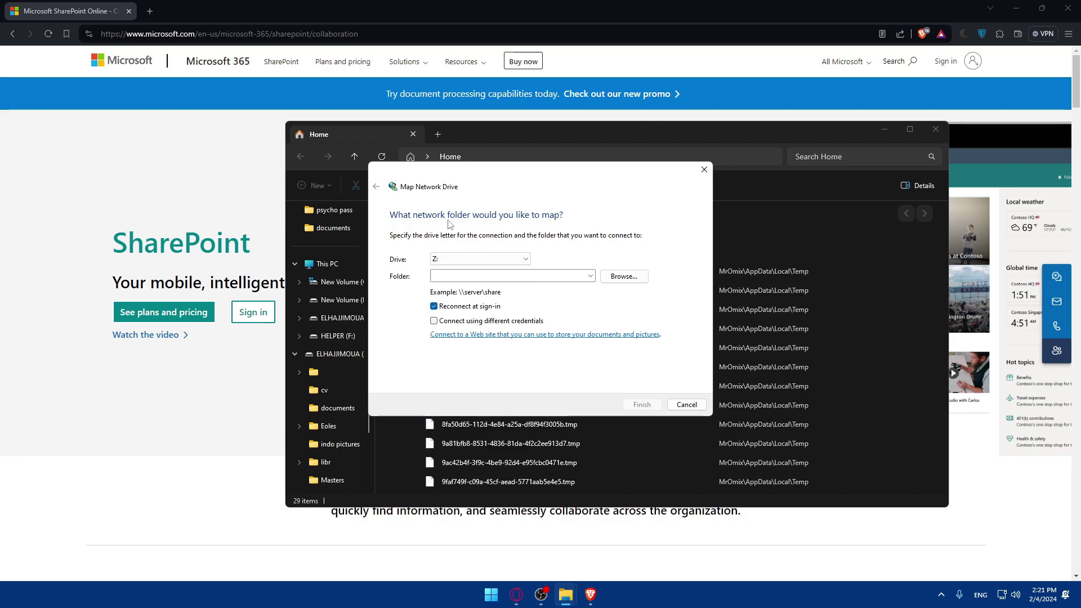
click(479, 260)
click(480, 260)
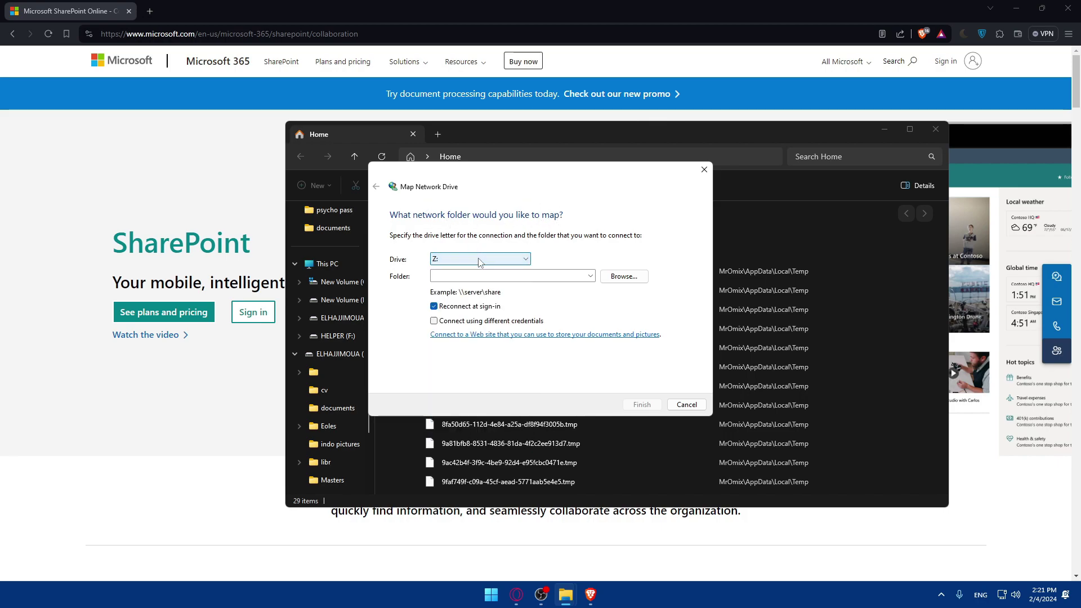
- Set the drive letter to A:, briefly checking and dismissing the network folder browser
click(623, 277)
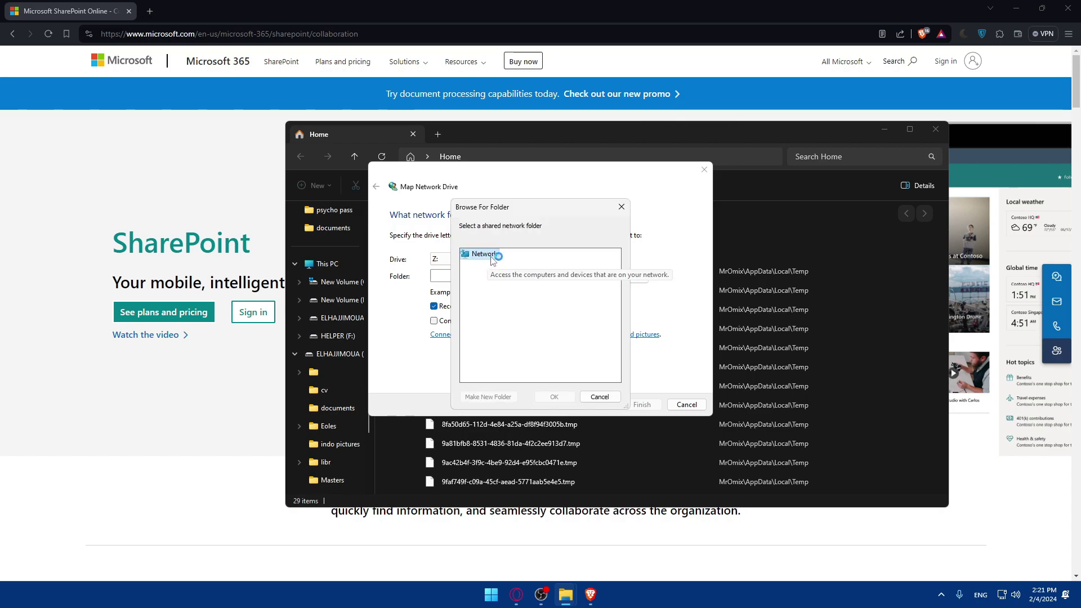
click(621, 208)
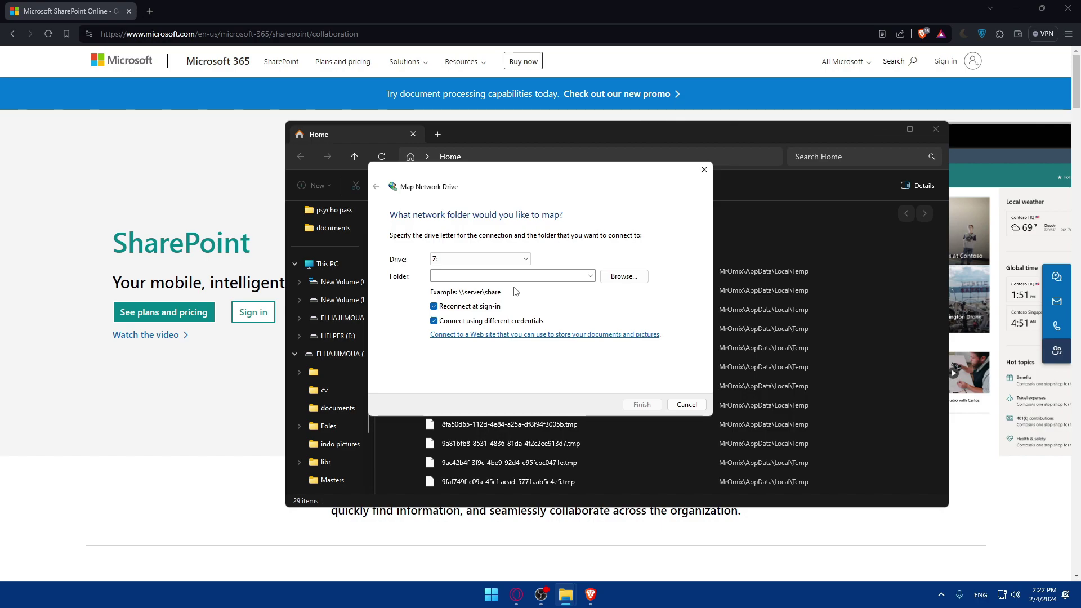
click(490, 258)
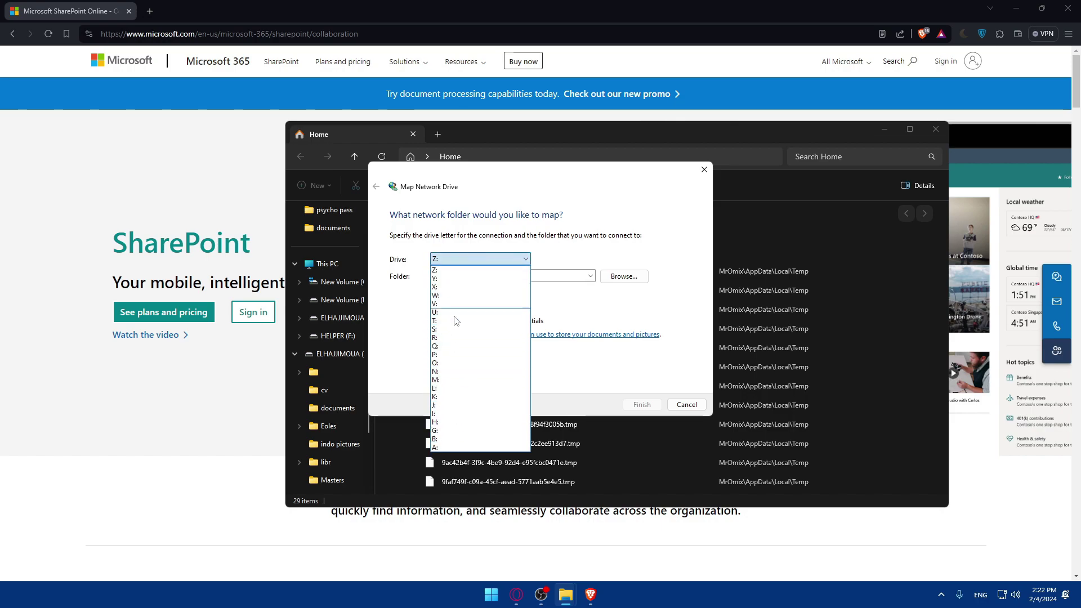
click(458, 447)
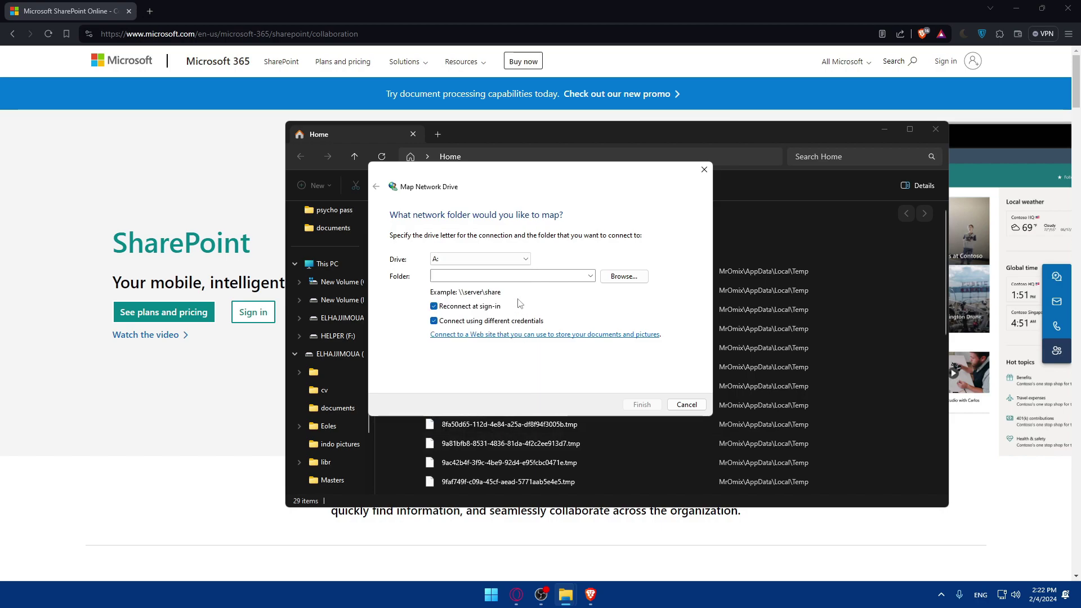
click(590, 275)
click(633, 278)
click(633, 278)
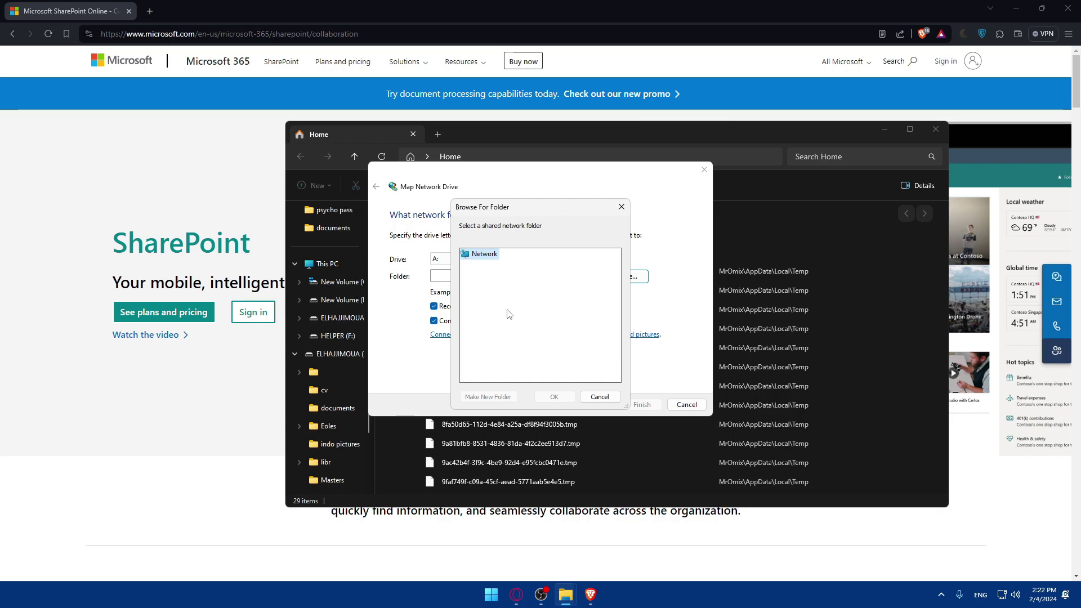
click(621, 207)
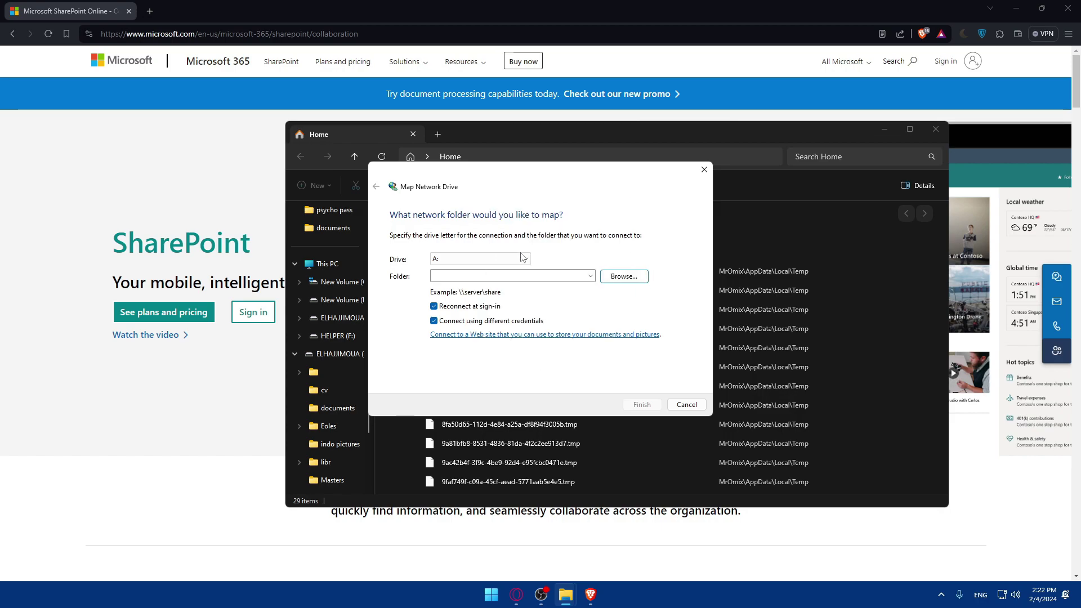
- Enter 'sharepoint' as the folder and leave only Reconnect at sign-in checked
click(478, 276)
text(down)
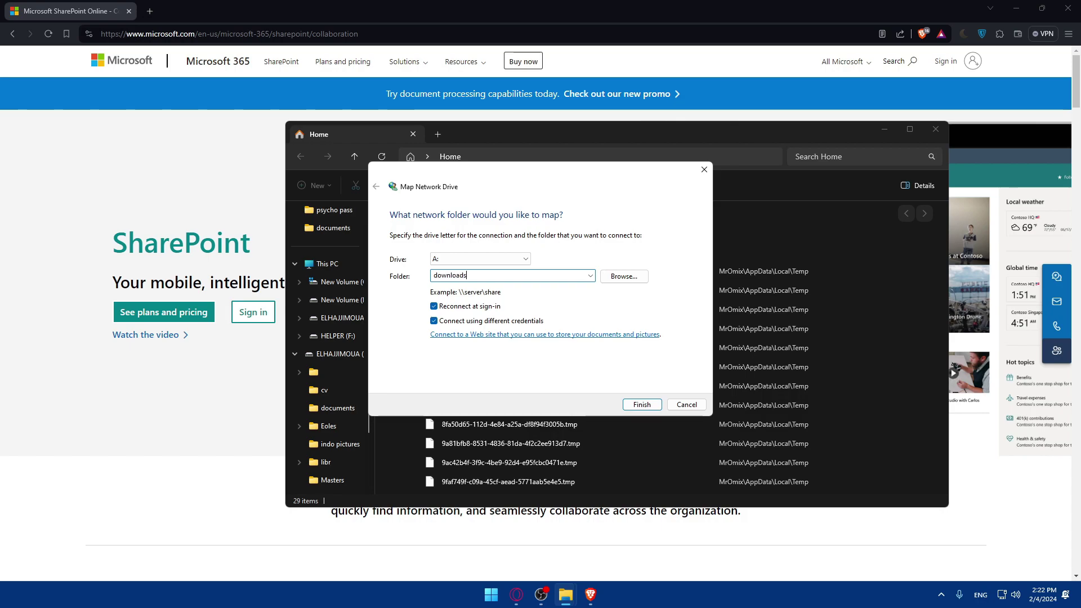
text(loads)
double_click(465, 276)
text(sharepoint)
click(434, 321)
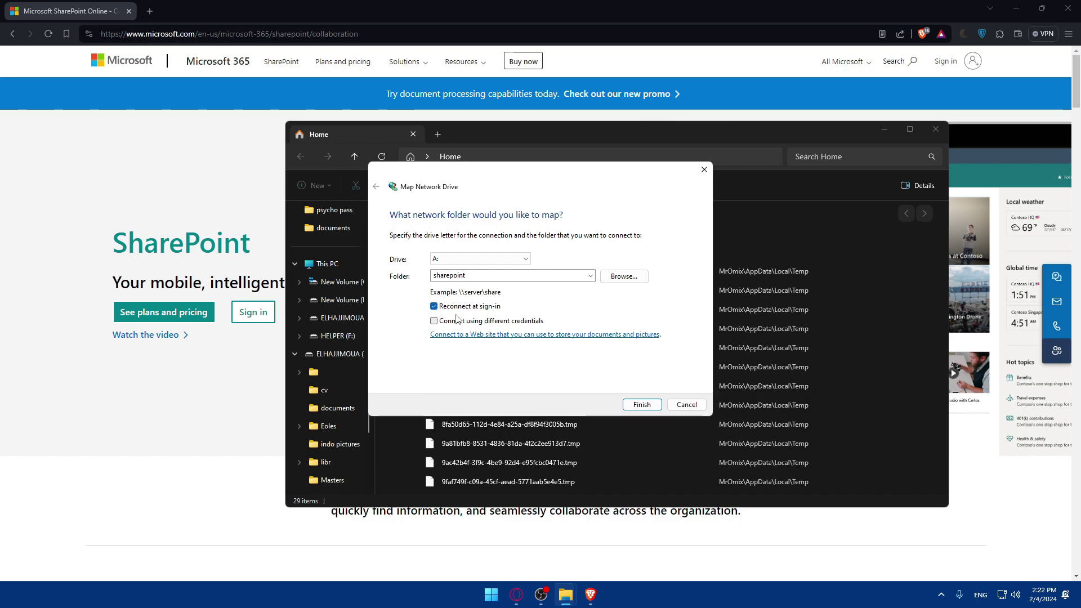
click(434, 321)
click(434, 306)
click(434, 321)
click(432, 307)
- Launch the Add Network Location wizard and choose a custom network location
click(506, 335)
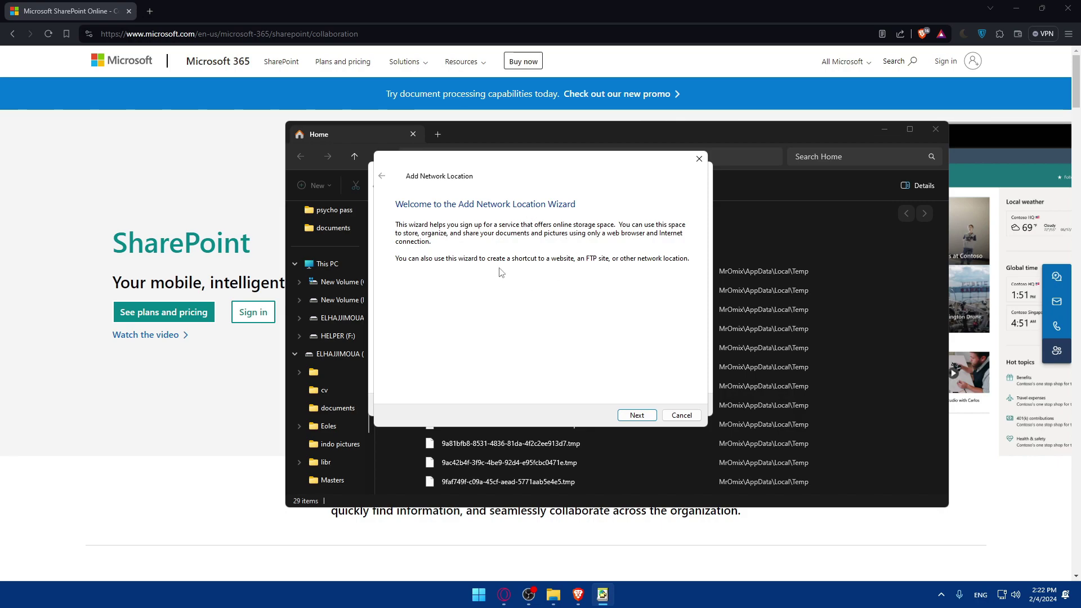
click(642, 415)
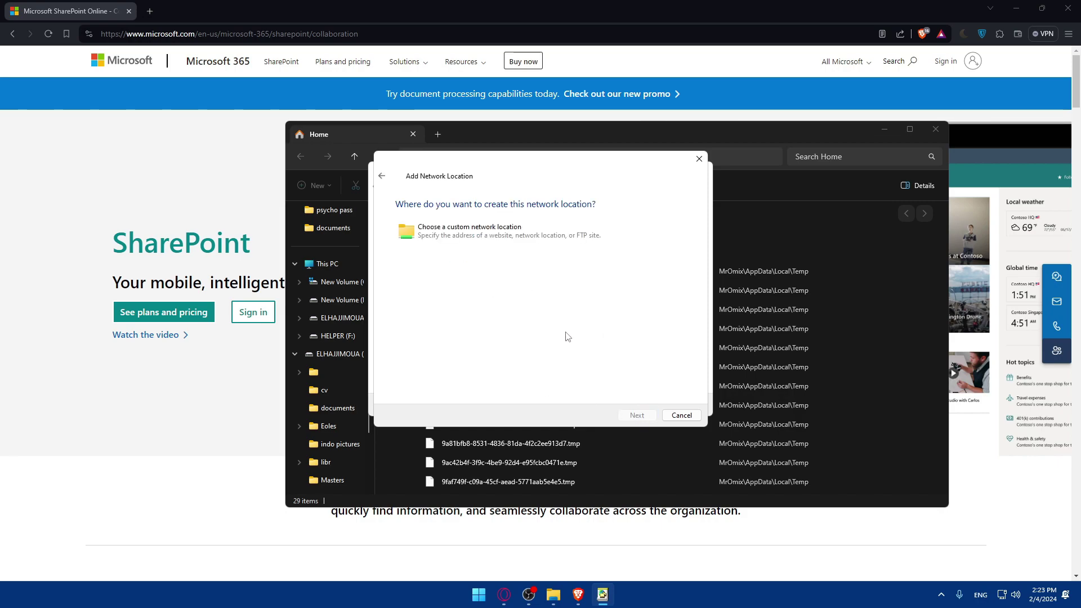
double_click(465, 234)
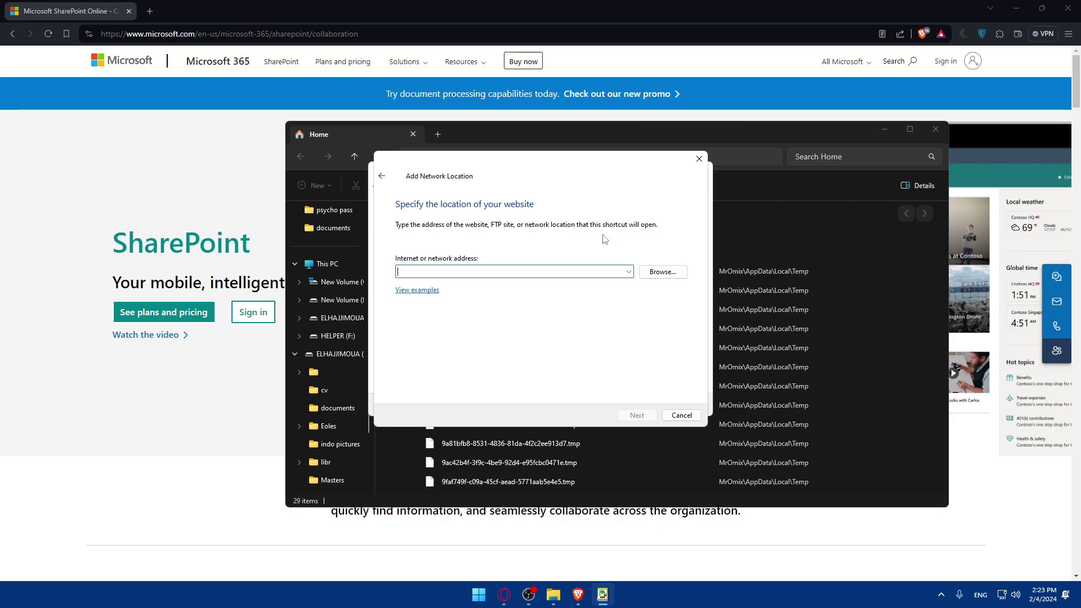
- Try a google.com address, which is rejected as invalid, then close the wizard and retry mapping sharepoint
text(ht)
key(BackSpace)
key(BackSpace)
text(ht)
key(ctrl+a)
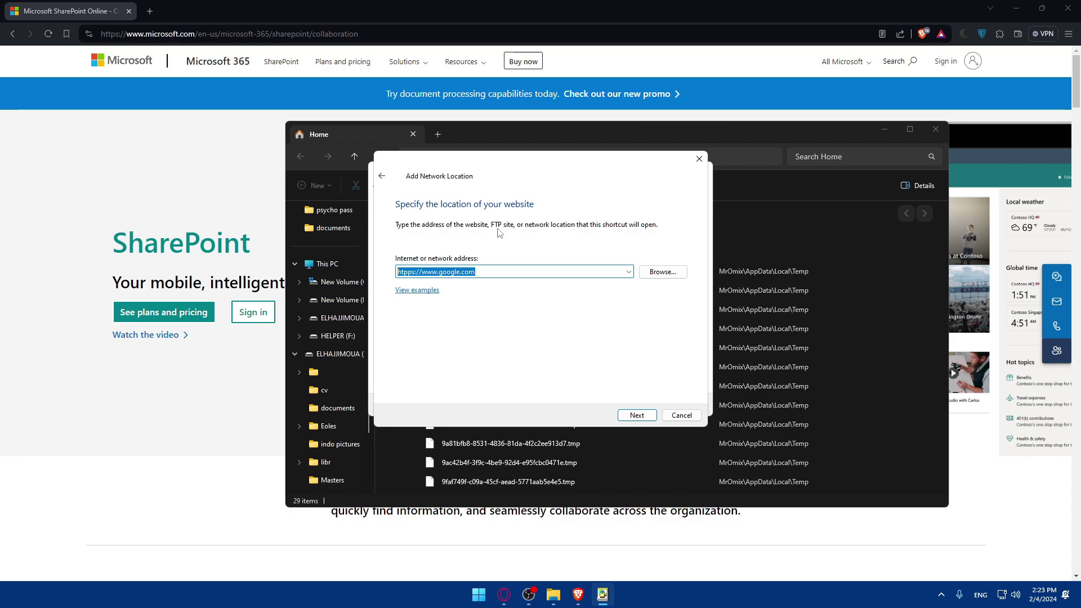
click(637, 415)
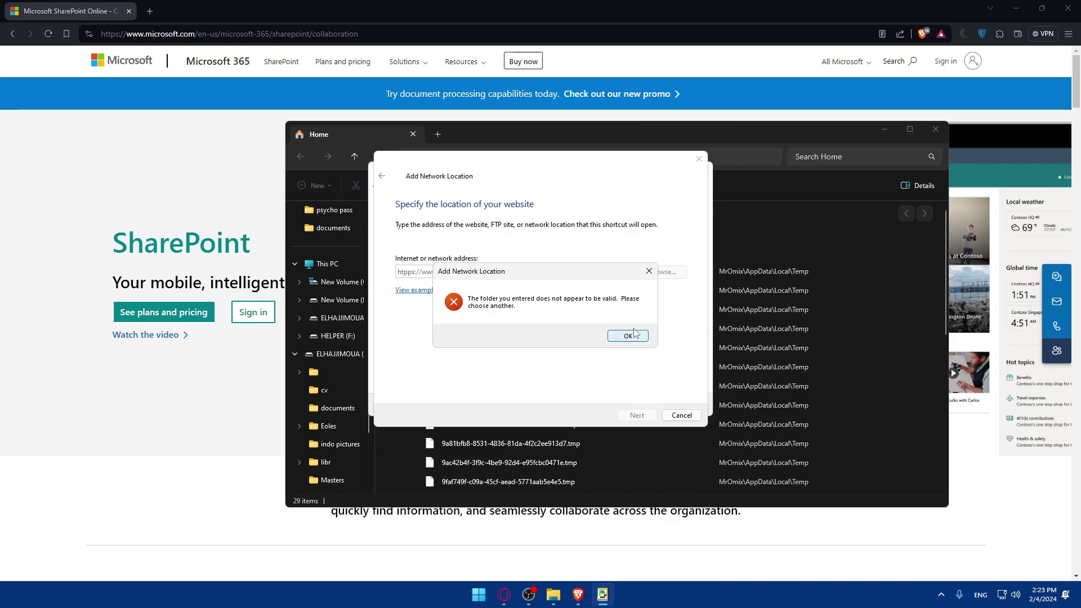
click(648, 270)
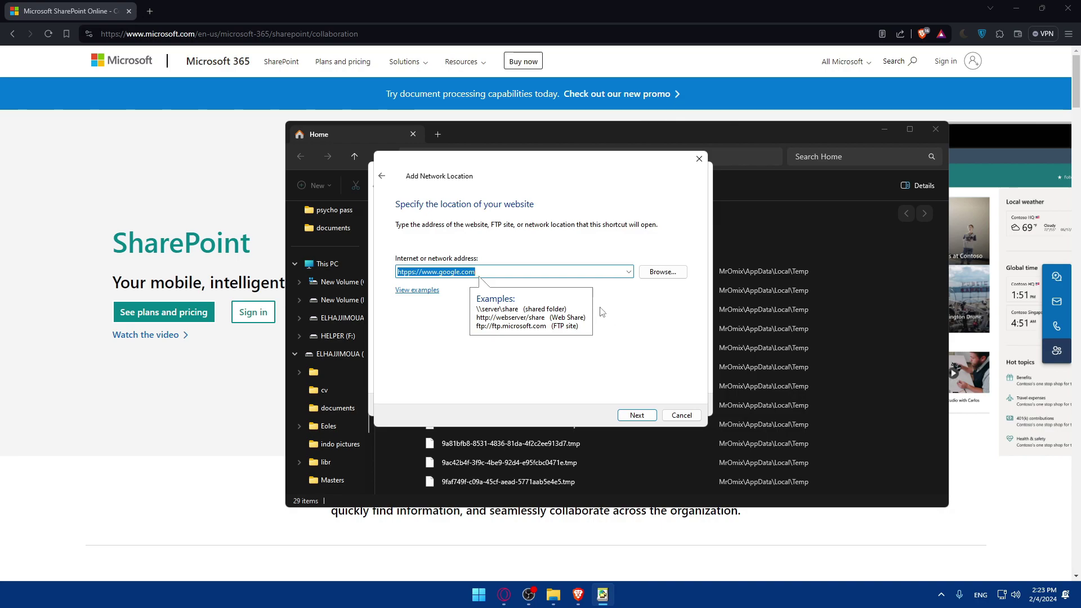
key(BackSpace)
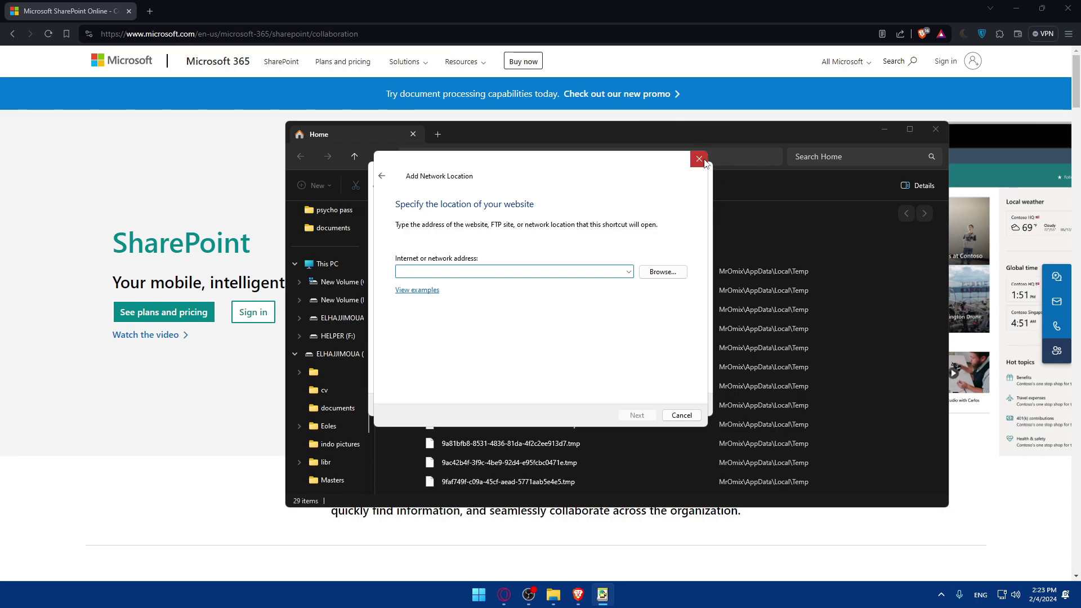
click(705, 162)
click(641, 404)
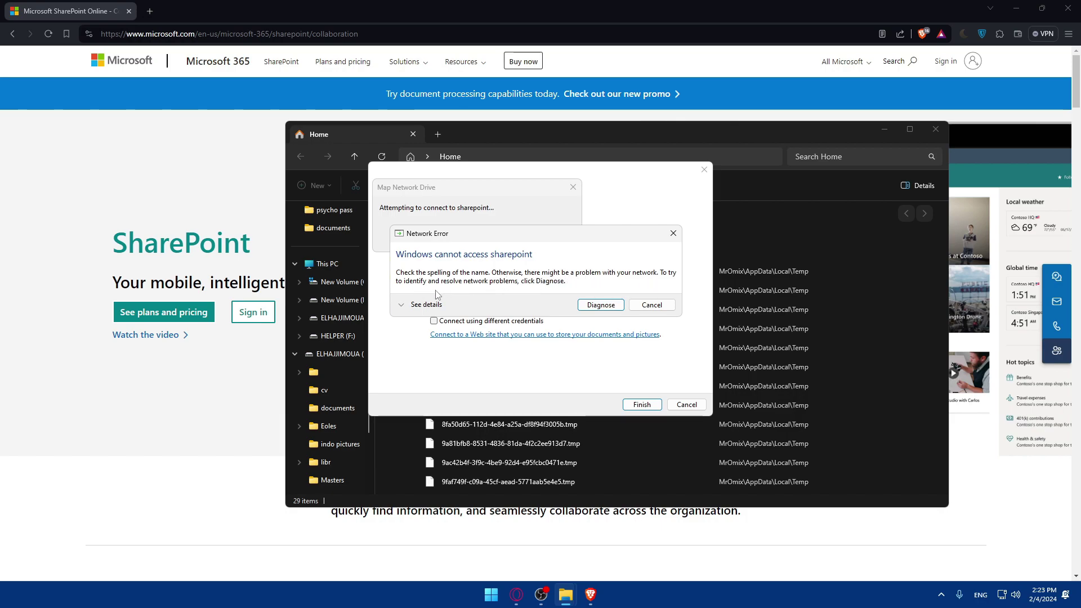
- Run network diagnostics on the failed sharepoint connection, then close the diagnostics window
click(600, 304)
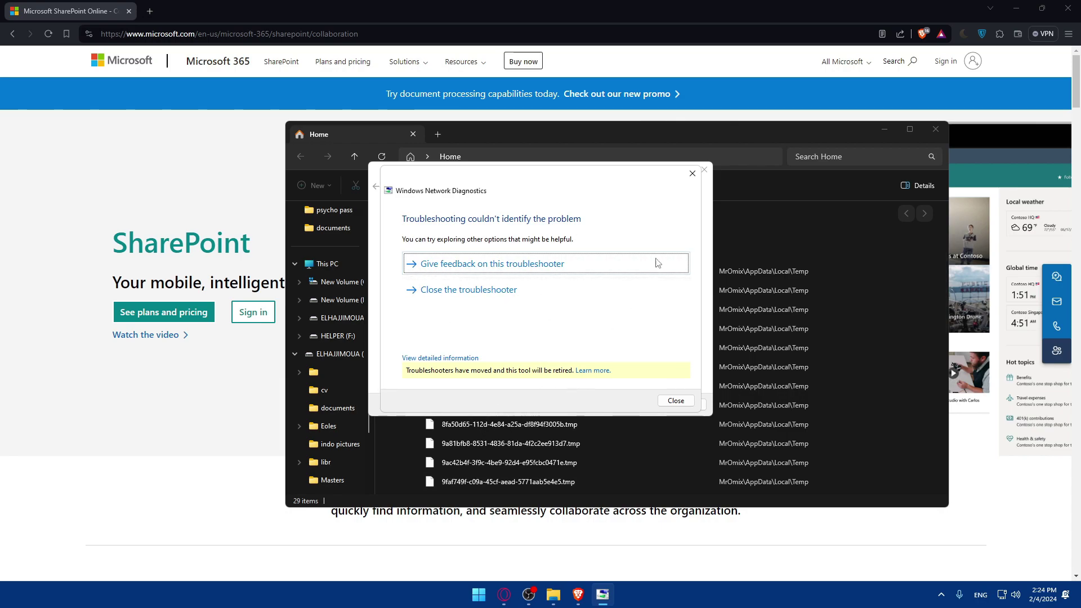
click(692, 173)
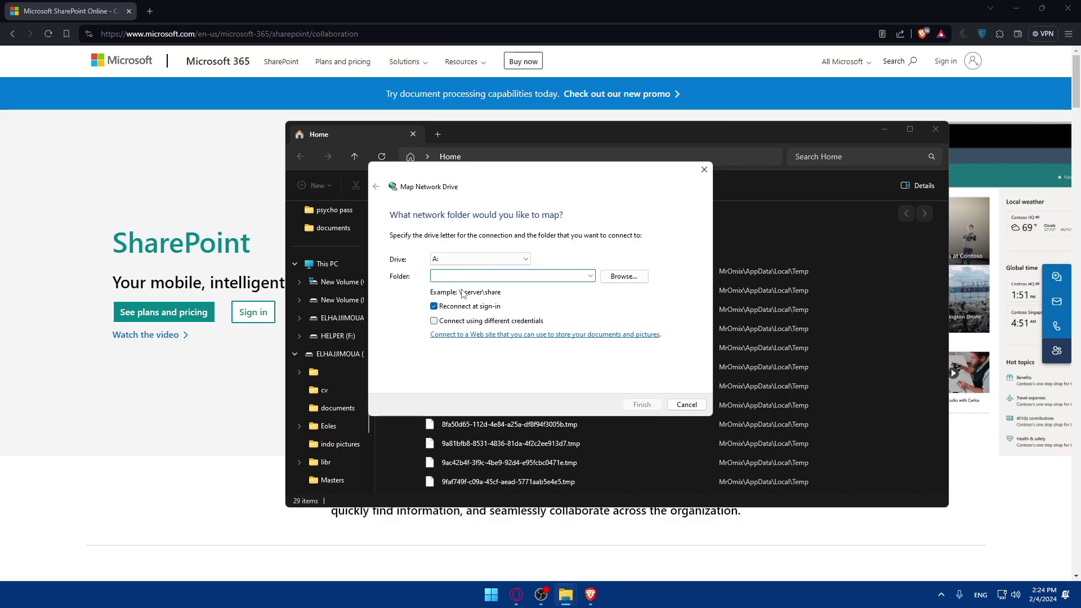
- Enter 'downloads' as drive A:'s folder, dismiss the network error, and keep Reconnect at sign-in on
text(dopw)
key(BackSpace)
click(642, 404)
click(652, 304)
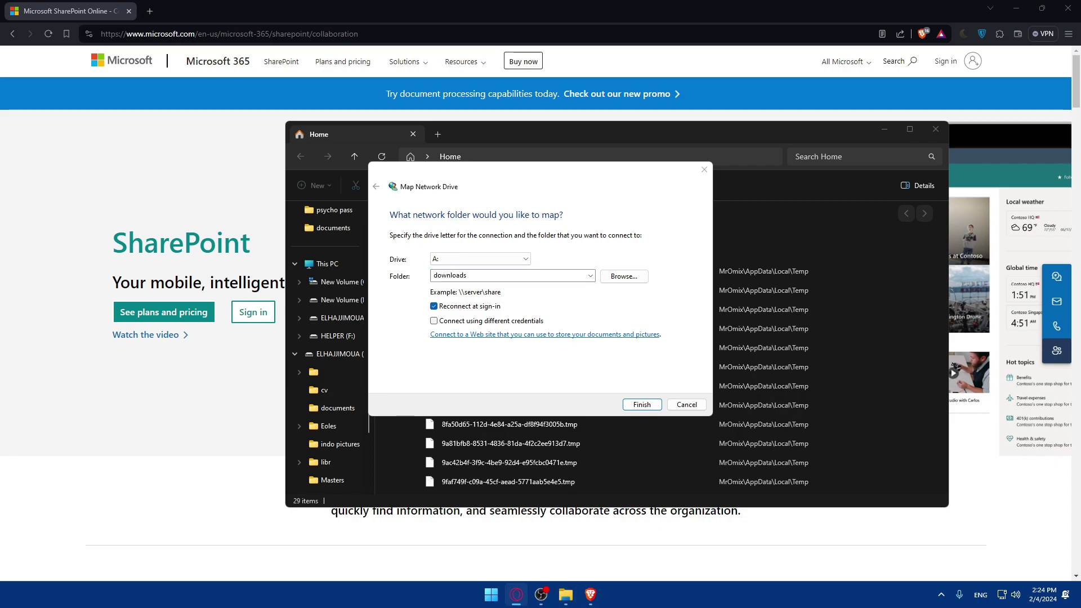
click(530, 308)
click(436, 308)
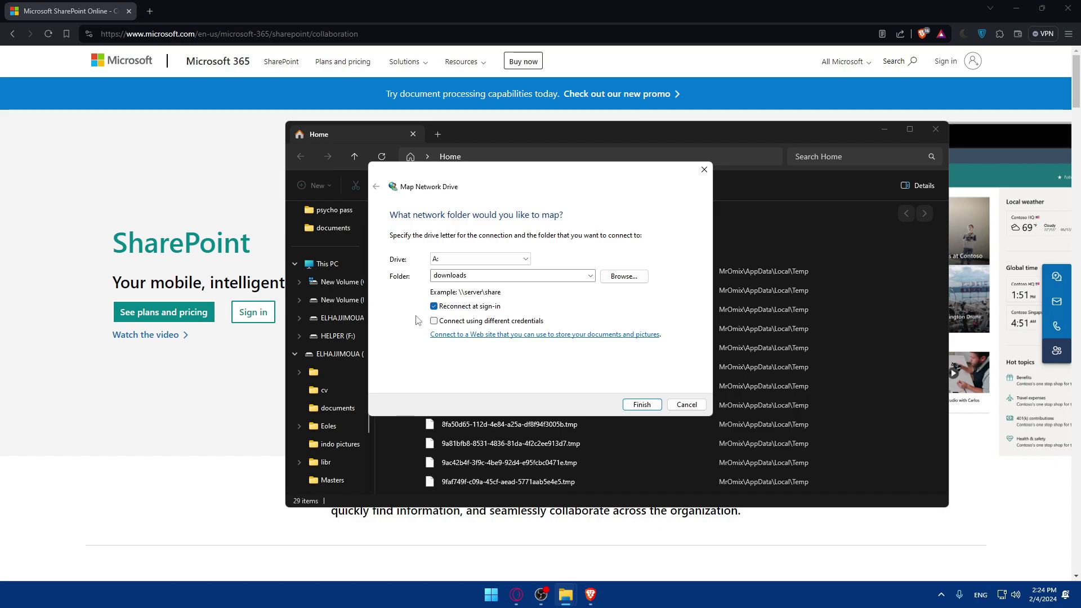
- Load multcloud.com in the browser's address bar
click(564, 596)
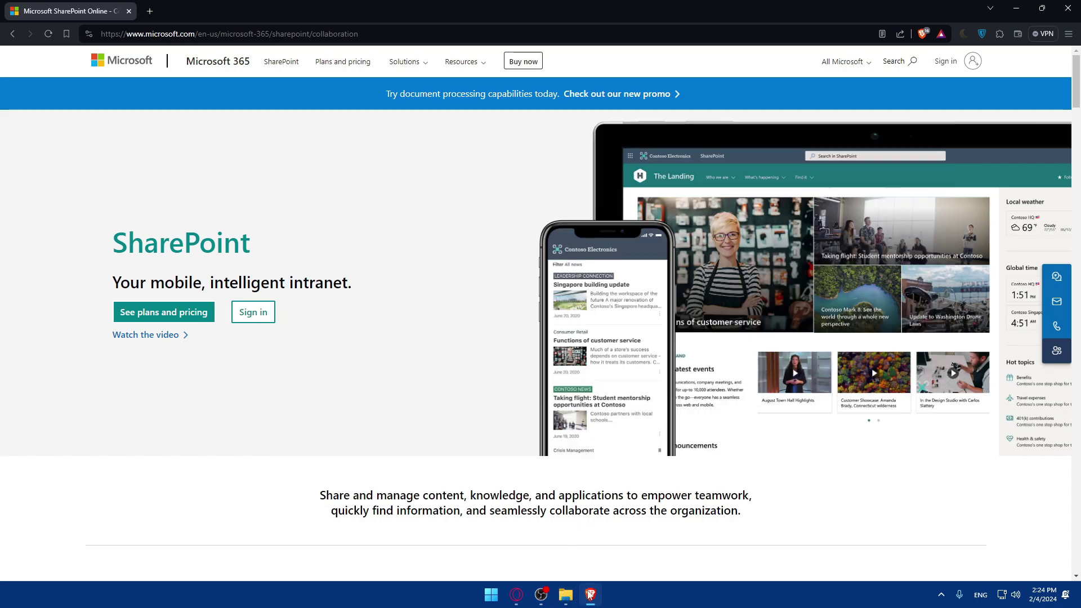
click(220, 36)
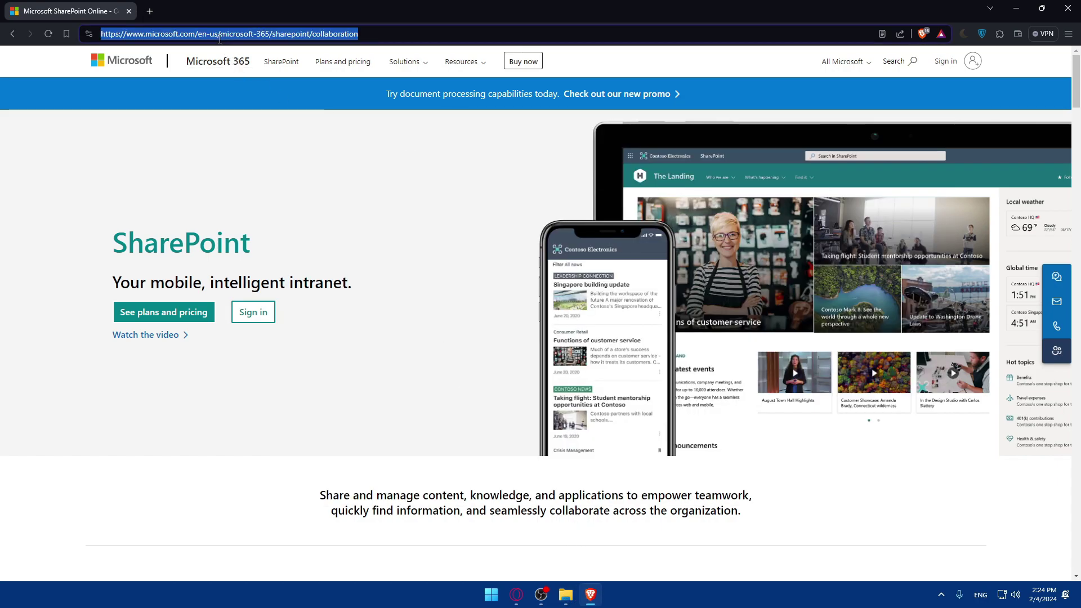
text(muly)
key(BackSpace)
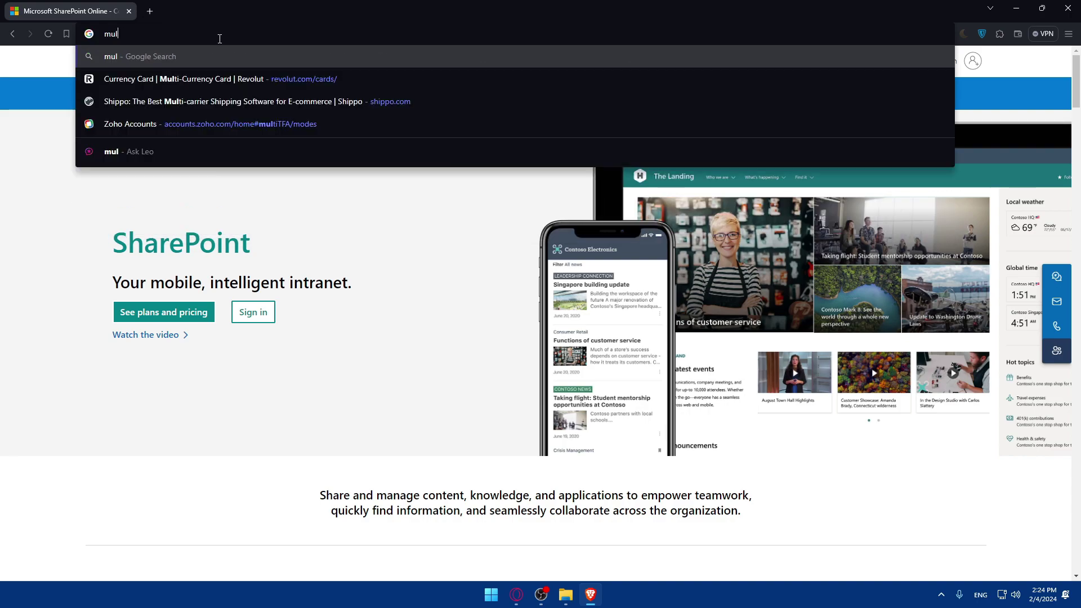
text(tcloud)
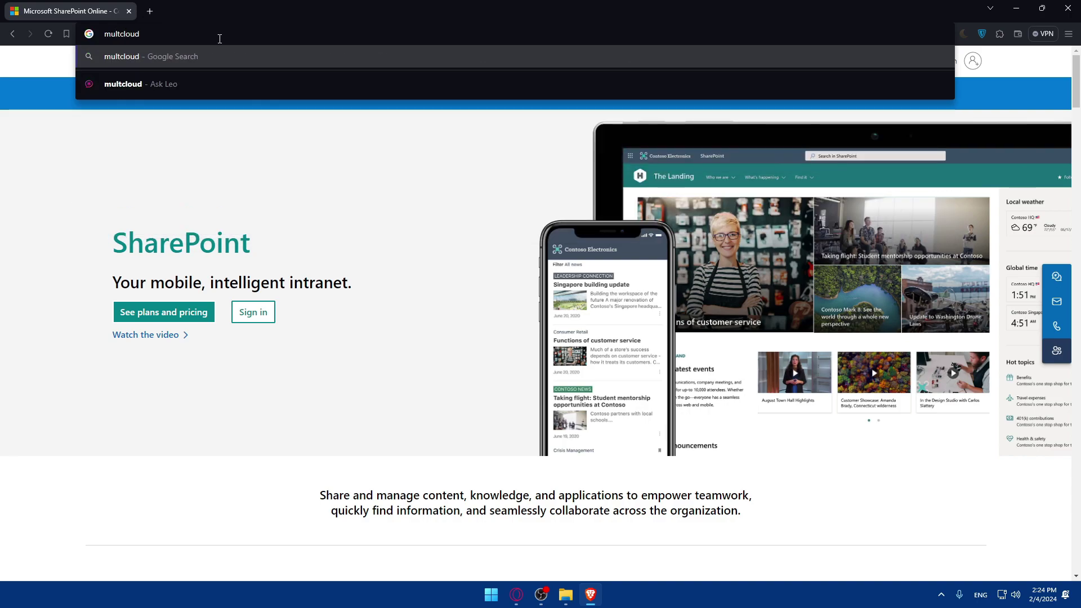
text(.com)
key(Return)
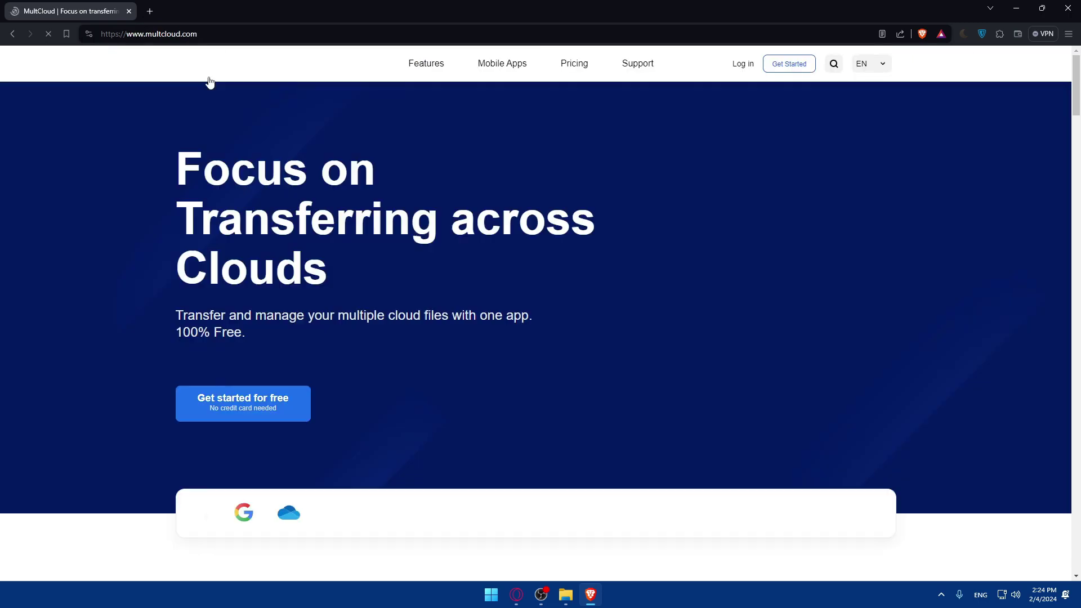
- Dismiss the New Year sale popup and view MultCloud's Pricing page
click(153, 14)
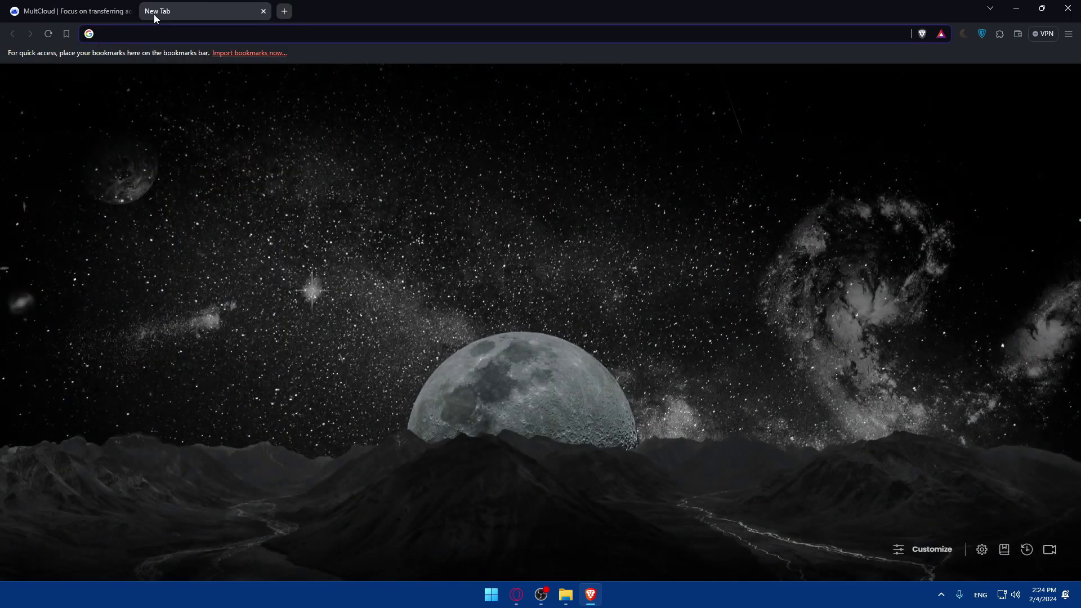
click(263, 11)
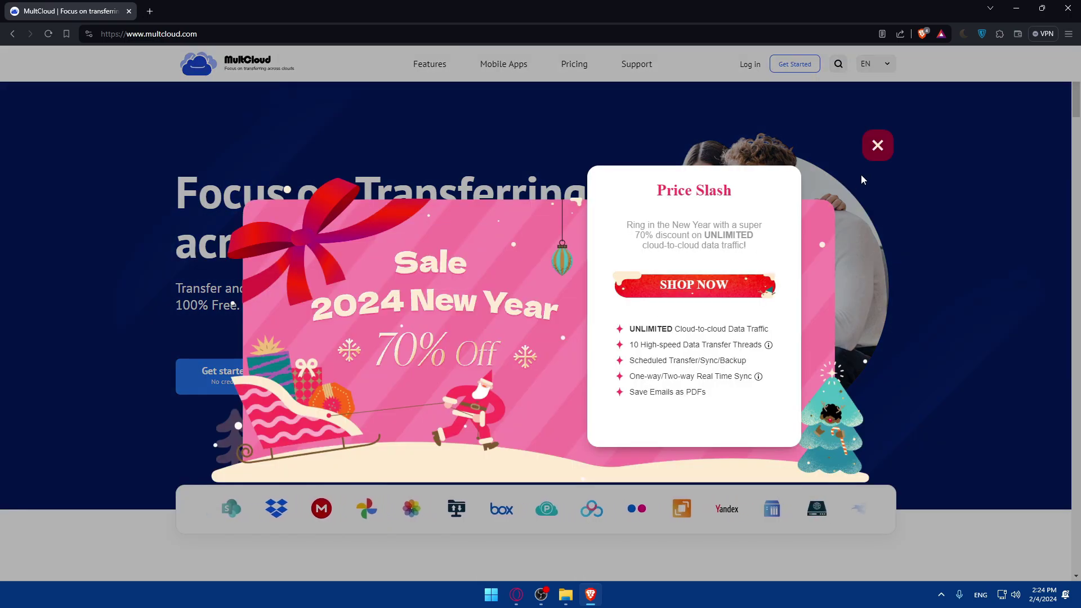
click(842, 137)
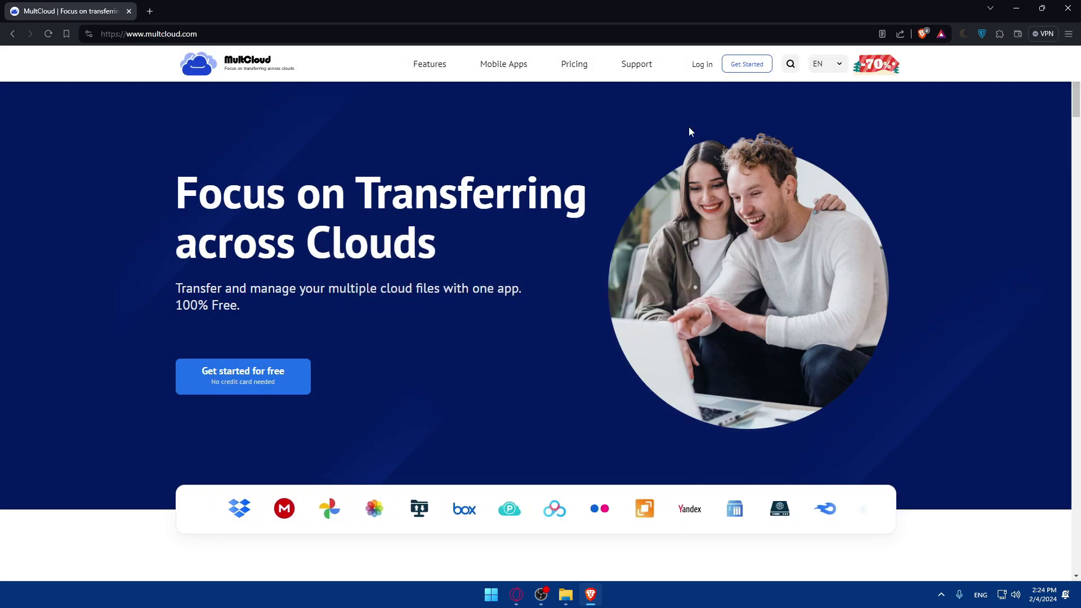
click(580, 64)
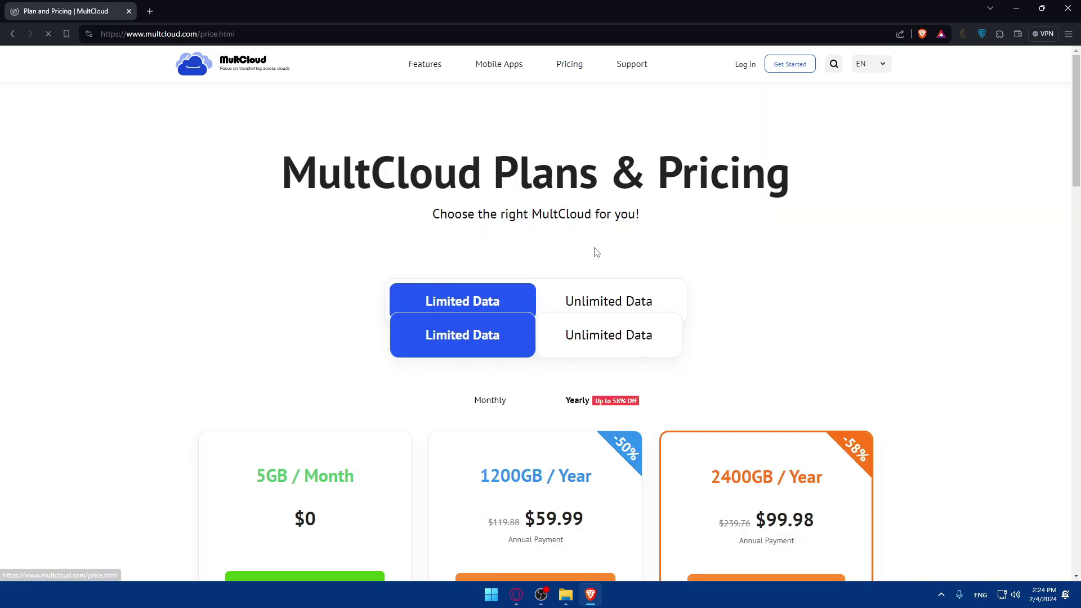
scroll(591, 253, down, 3)
scroll(591, 135, up, 3)
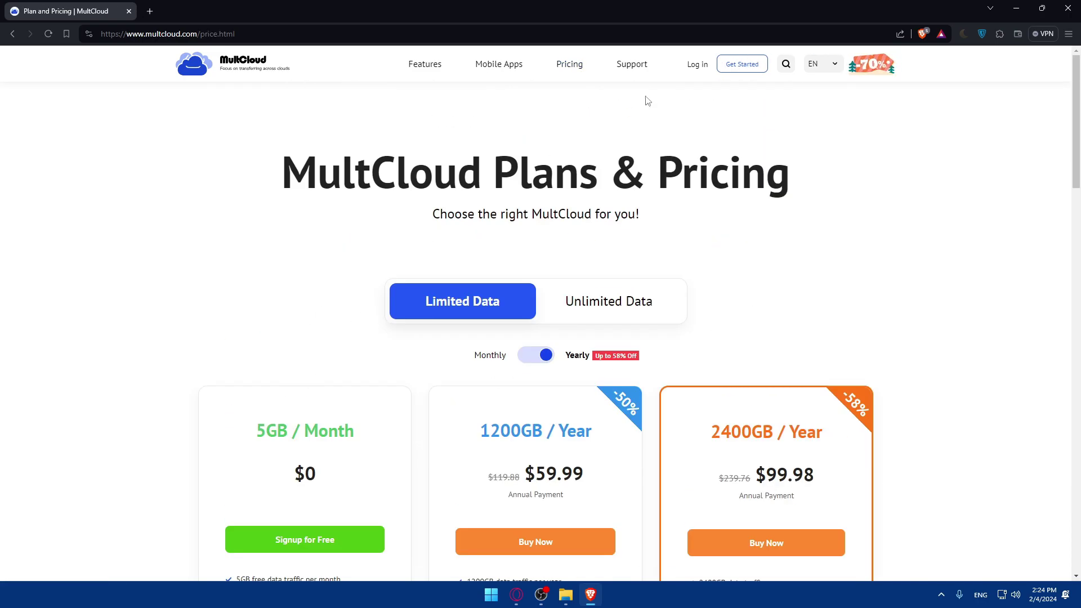
- Sign up to MultCloud with a Google account and allow access on the consent page
click(743, 69)
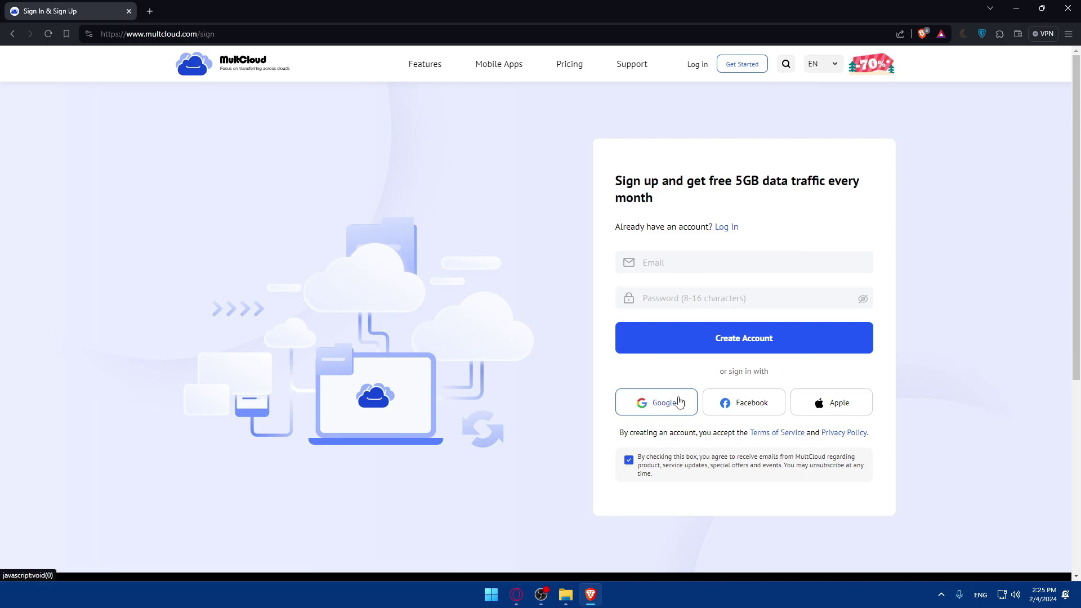
click(647, 397)
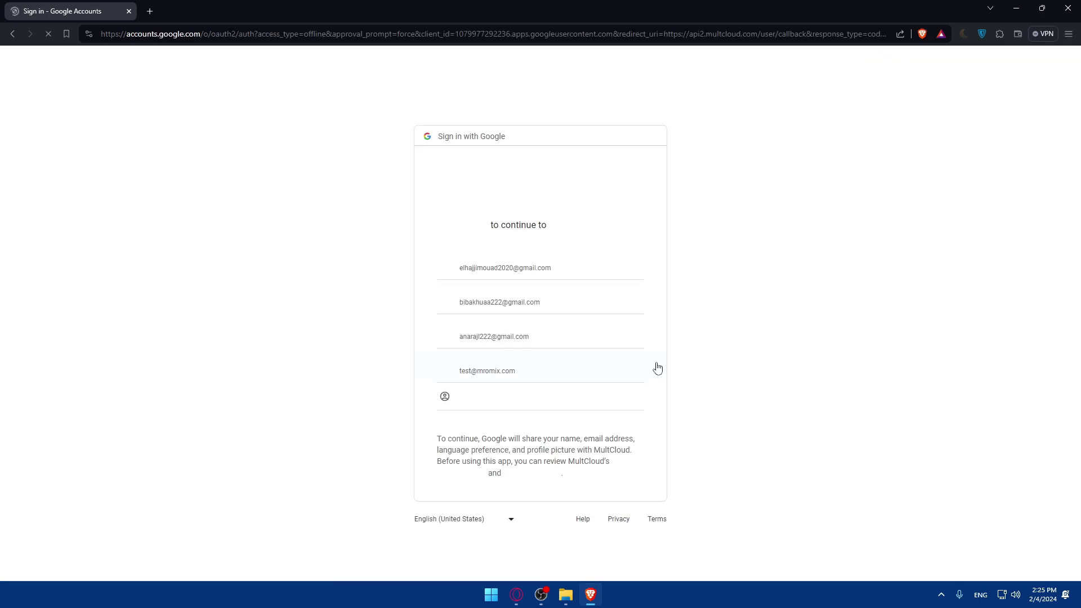
click(505, 302)
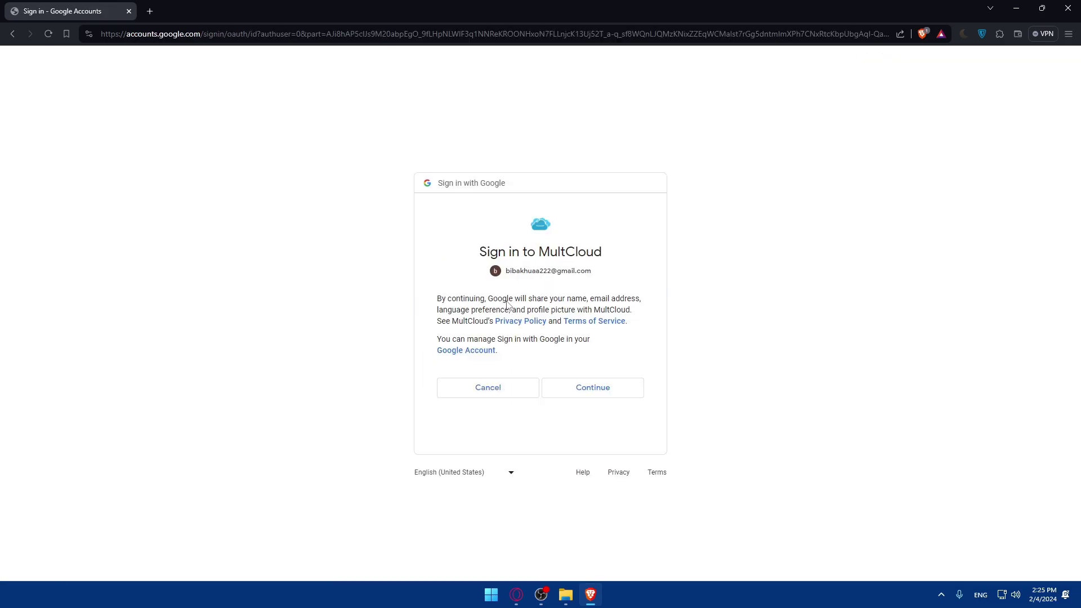
click(586, 393)
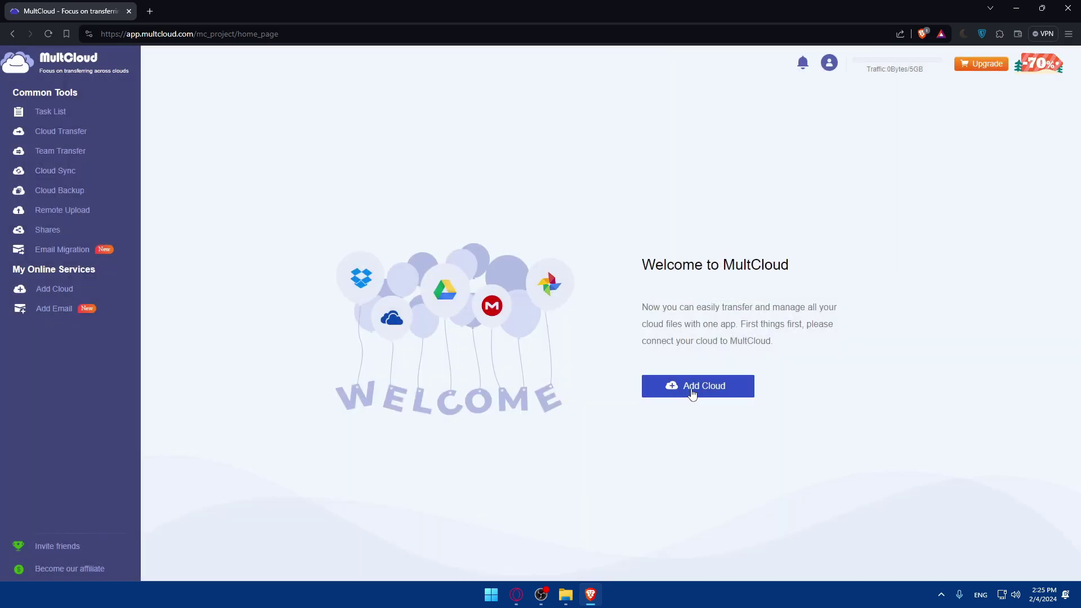
- Open MultCloud's Add Cloud page and close the restored Map Network Drive dialog
click(693, 390)
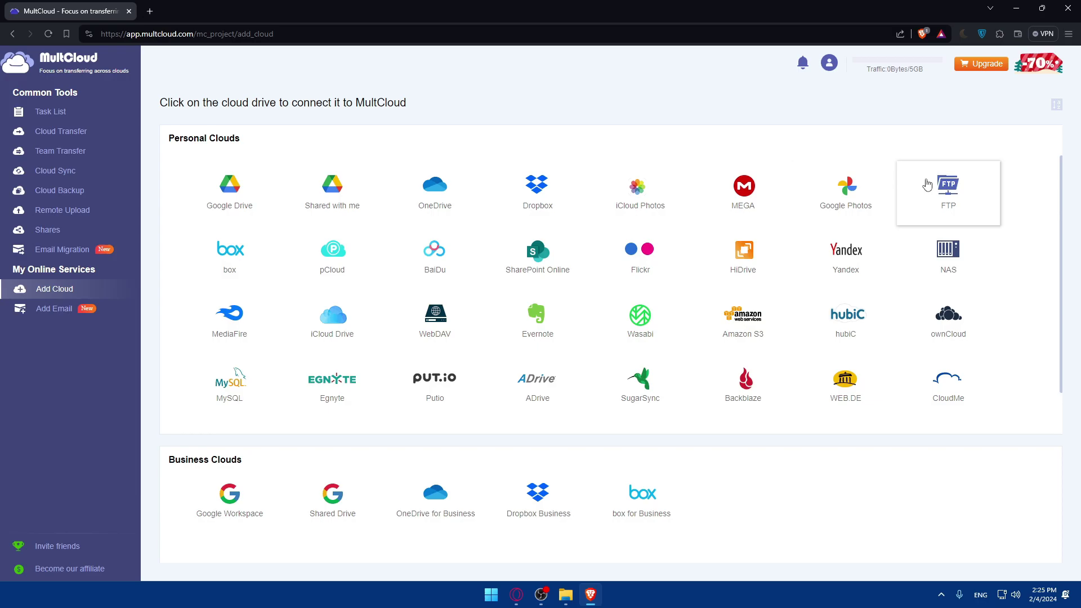
mouse_move(563, 598)
click(716, 536)
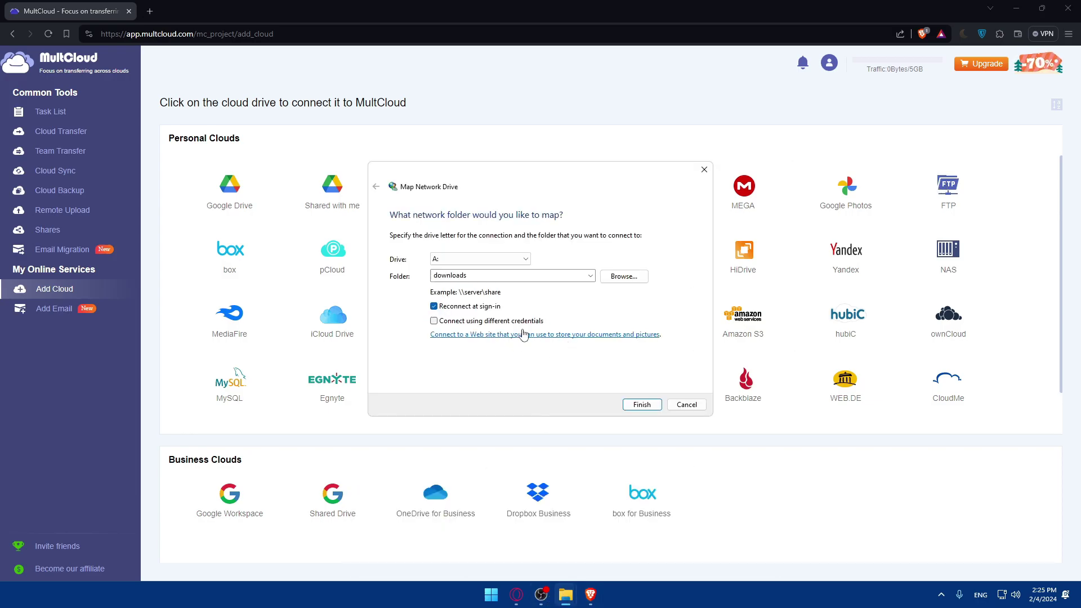
click(704, 169)
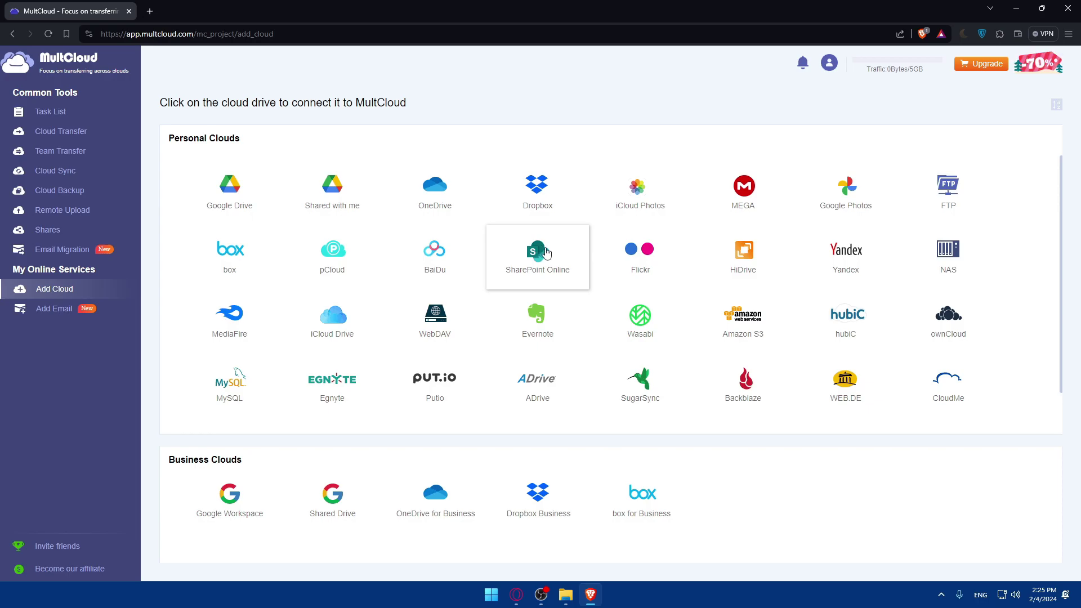
- Choose SharePoint Online to open the Microsoft sign-in window, leaving the email field empty
click(545, 253)
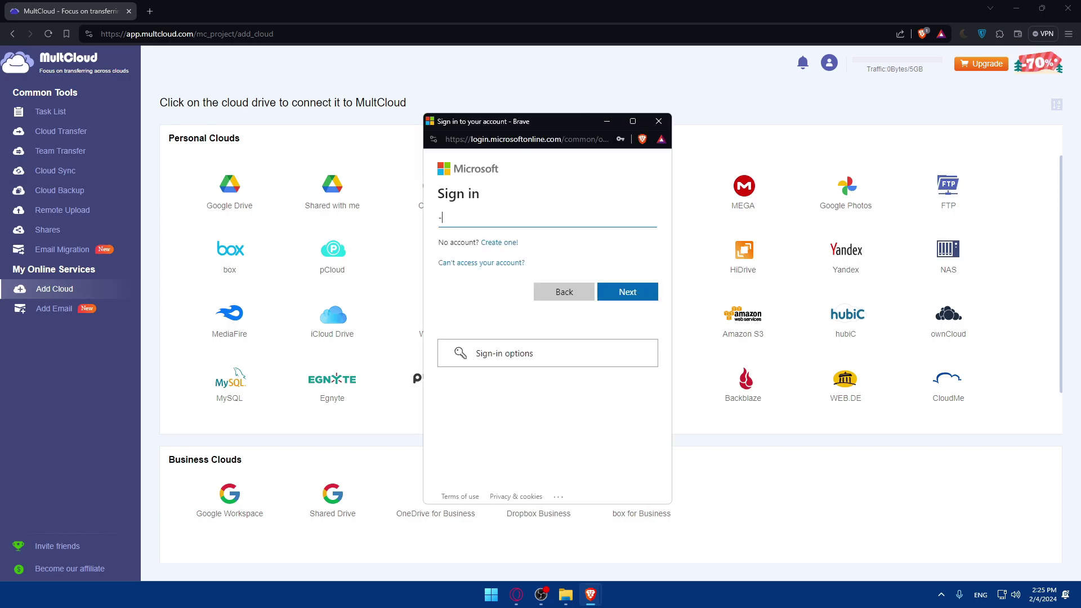
click(447, 217)
click(466, 305)
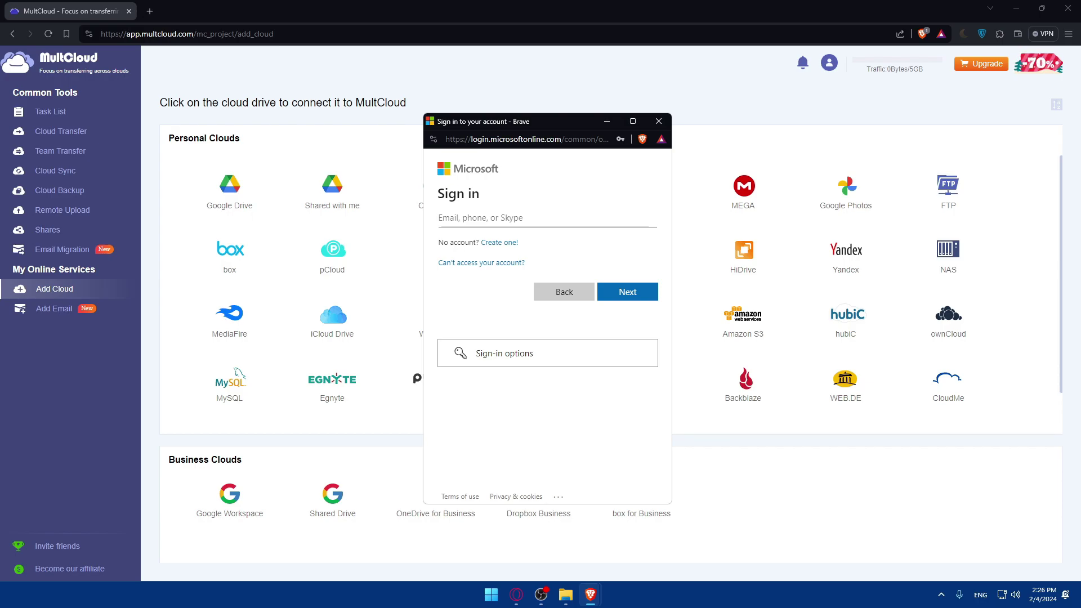
click(565, 594)
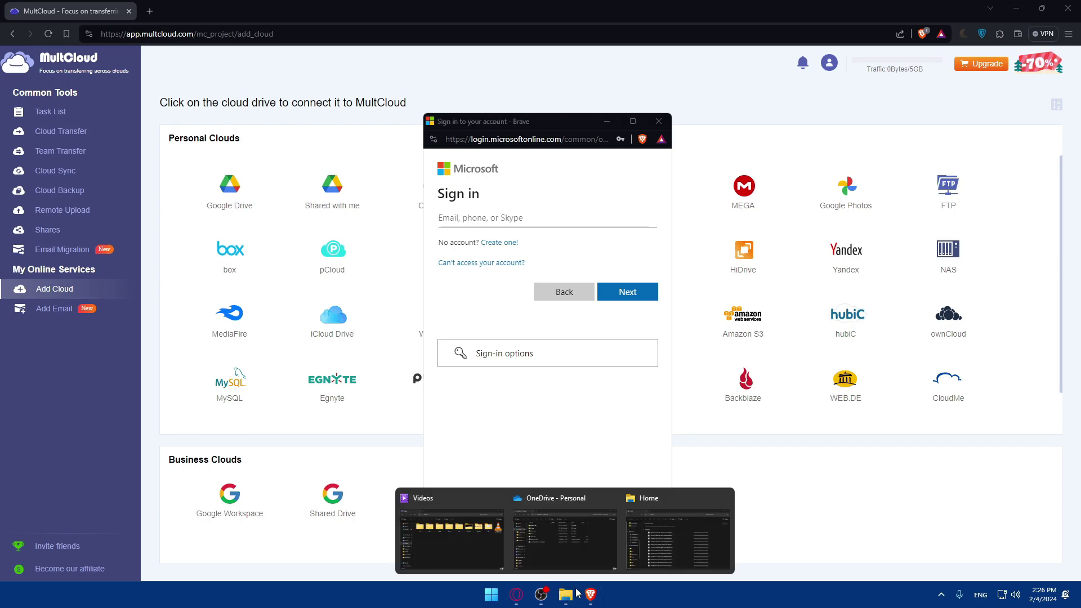
- Bring the Home Explorer window forward, then open and cancel Home's context menu
click(669, 537)
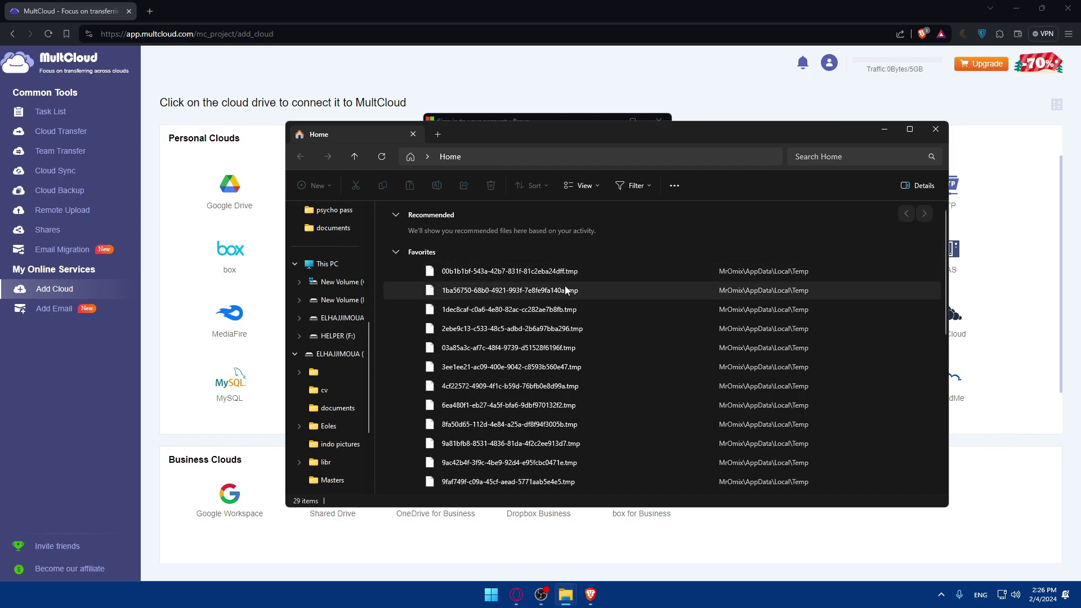
scroll(354, 254, up, 5)
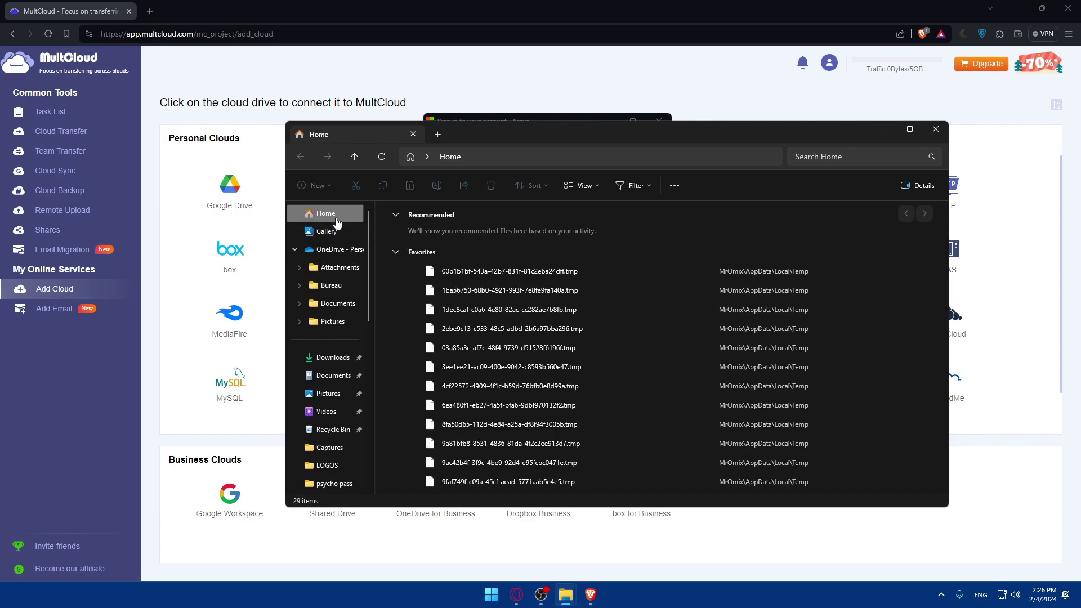
right_click(337, 224)
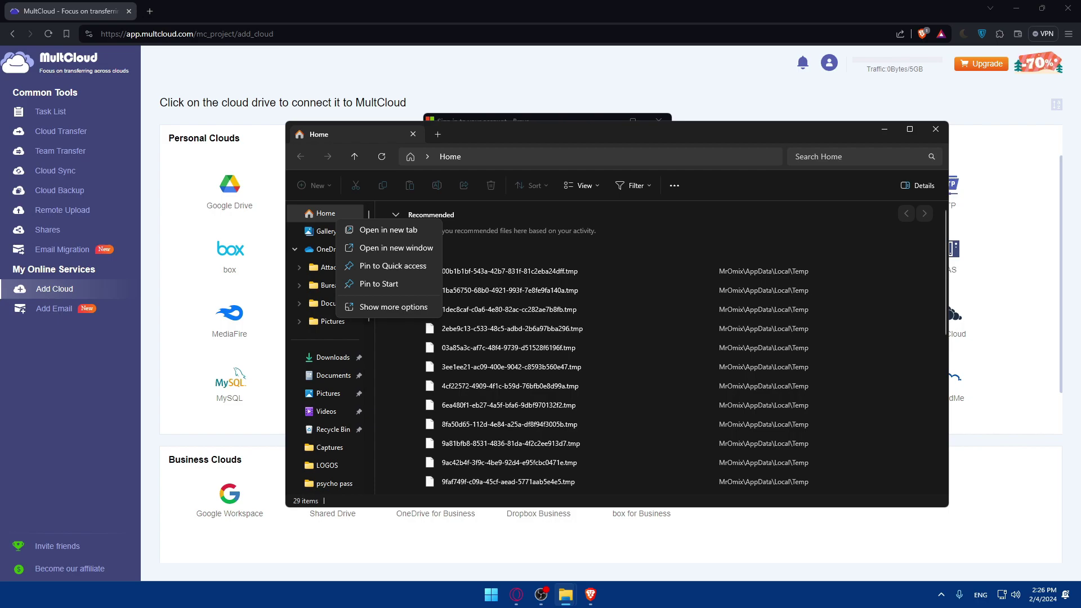
key(Escape)
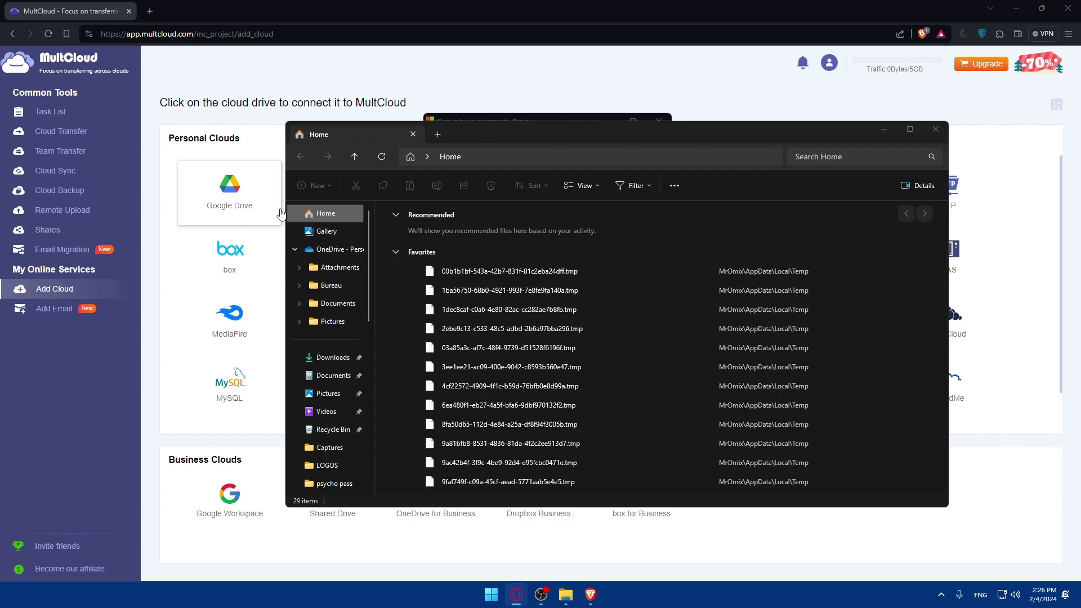
- Bring Brave forward and open a blank new tab in place of MultCloud
click(360, 82)
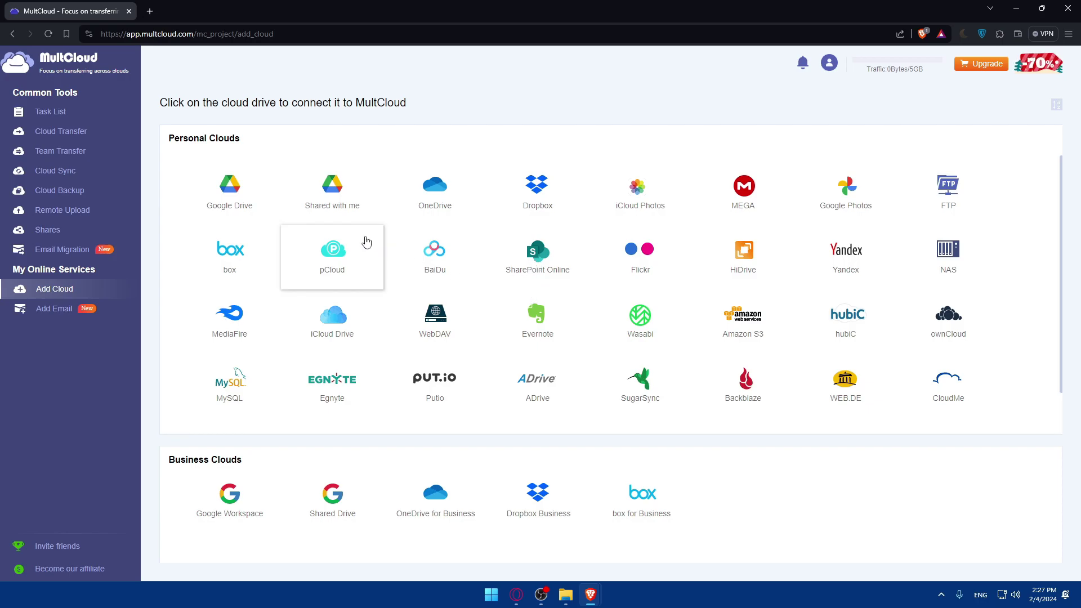
click(149, 11)
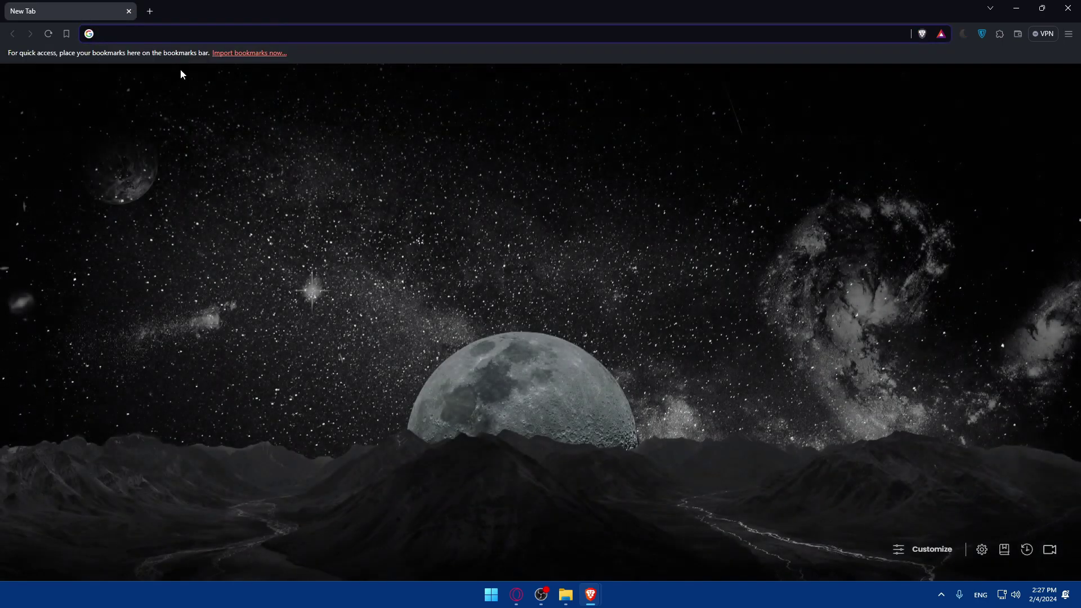